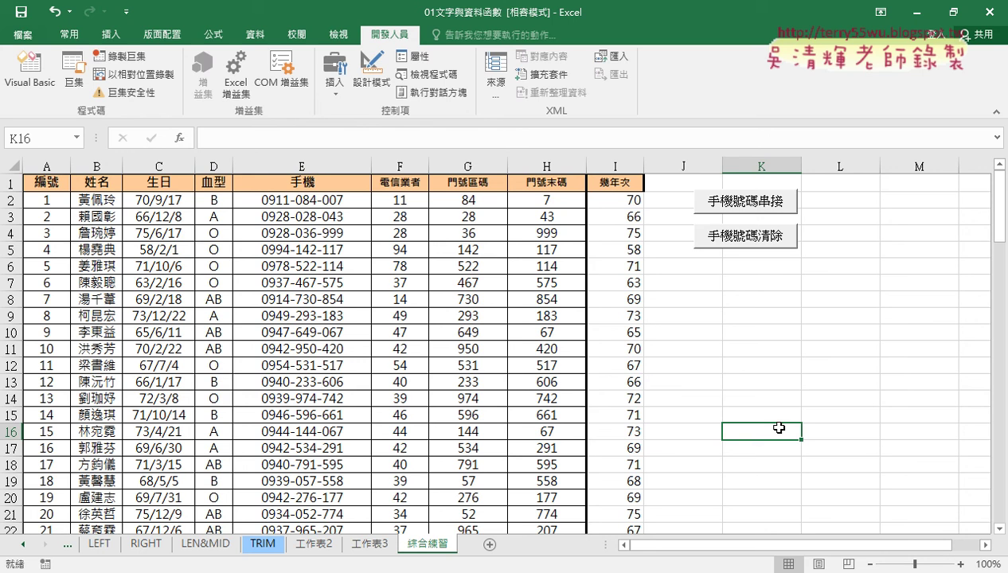
- Clear and refill the phone numbers in column E, then select an empty cell
{"action": "left_click", "coordinate": [731, 240]}
{"action": "left_click", "coordinate": [734, 199]}
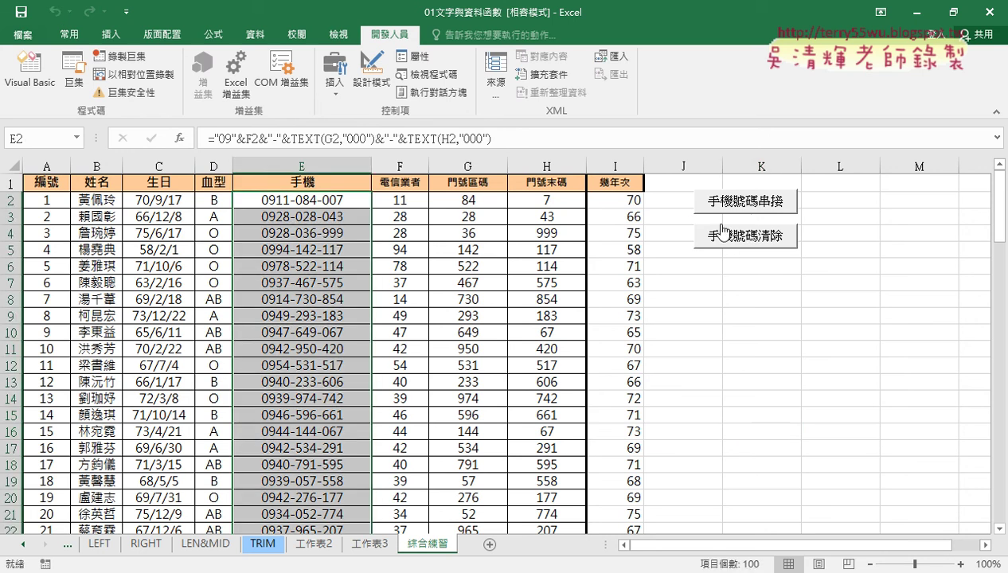
{"action": "left_click", "coordinate": [313, 196]}
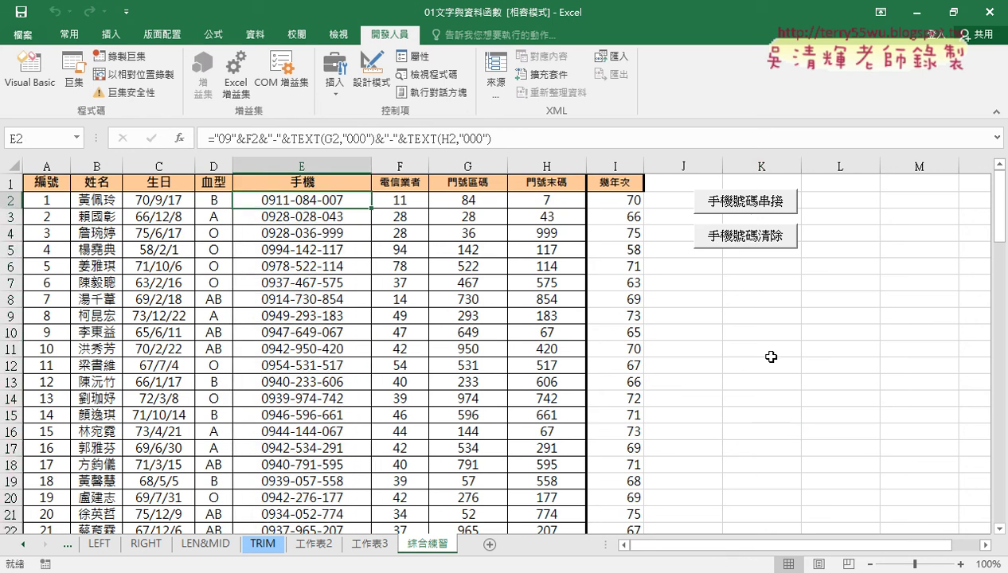
{"action": "left_click", "coordinate": [757, 385]}
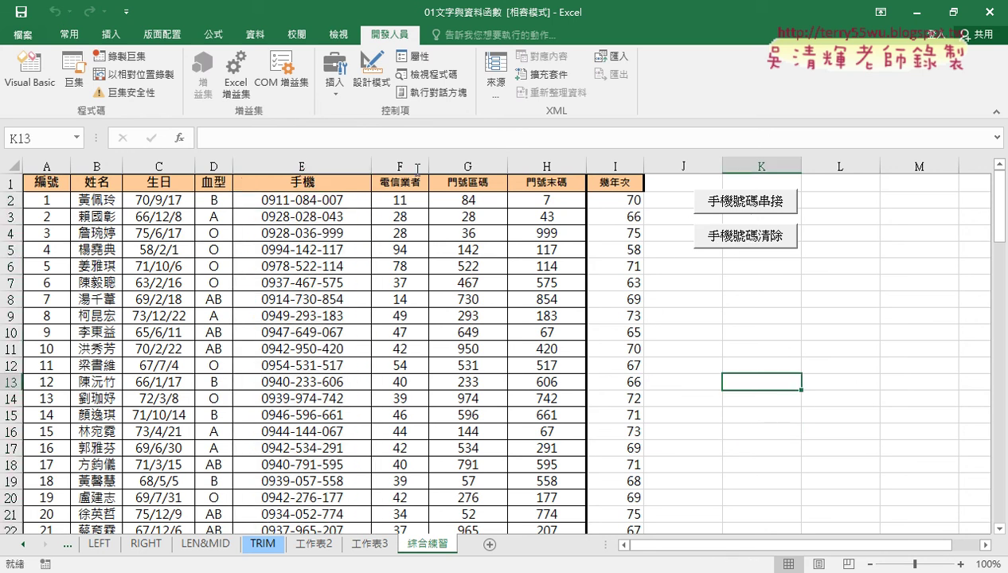
- Start recording a macro named 手機號碼串接, replacing the existing macro of that name
{"action": "left_click", "coordinate": [121, 59]}
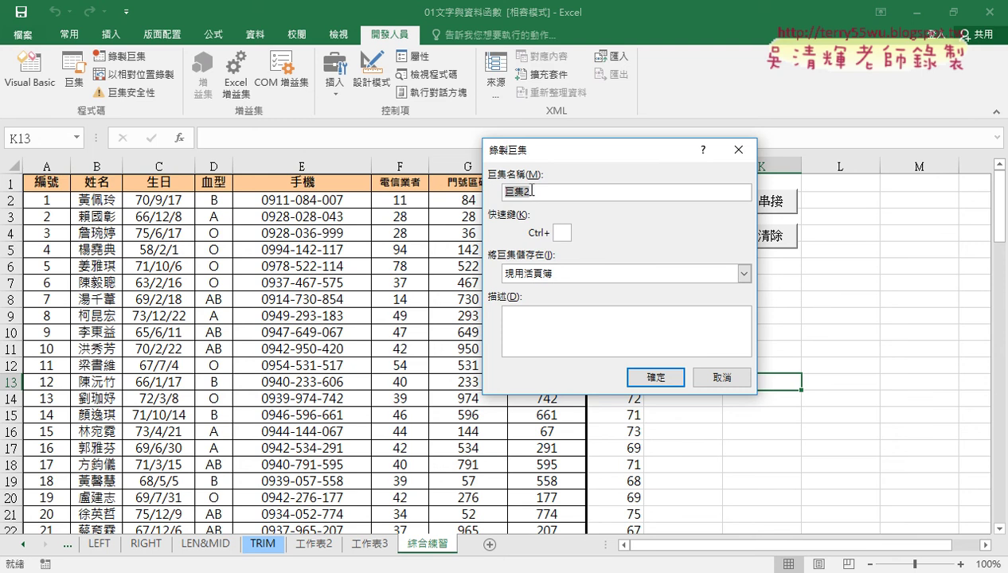
{"action": "right_click", "coordinate": [526, 186]}
{"action": "left_click", "coordinate": [557, 232]}
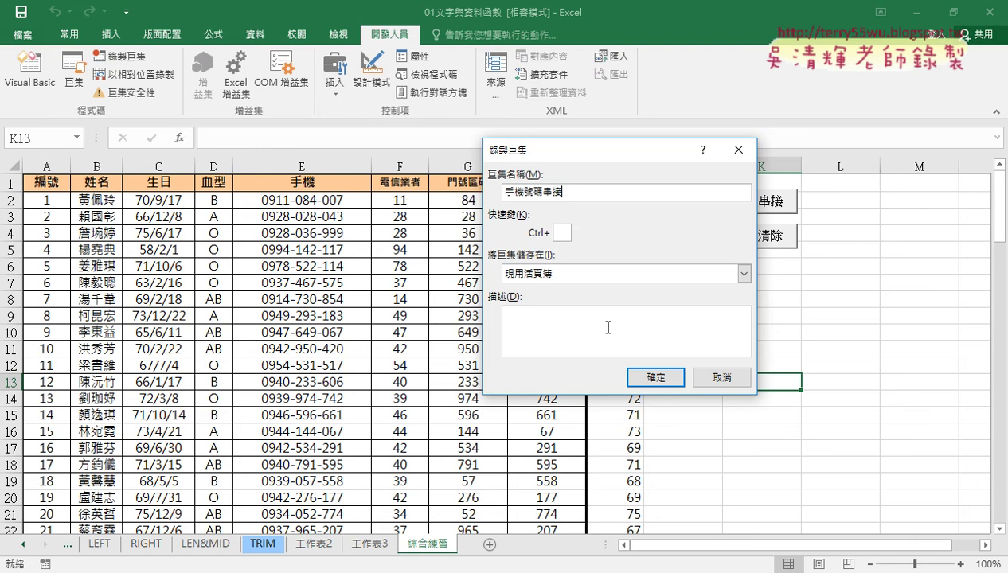
{"action": "left_click", "coordinate": [649, 381]}
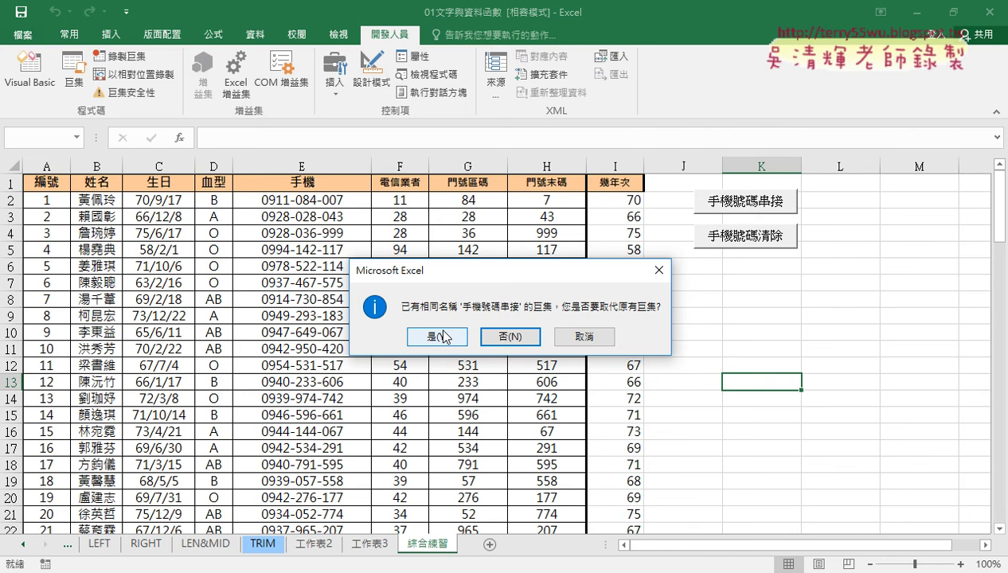
{"action": "left_click", "coordinate": [444, 336]}
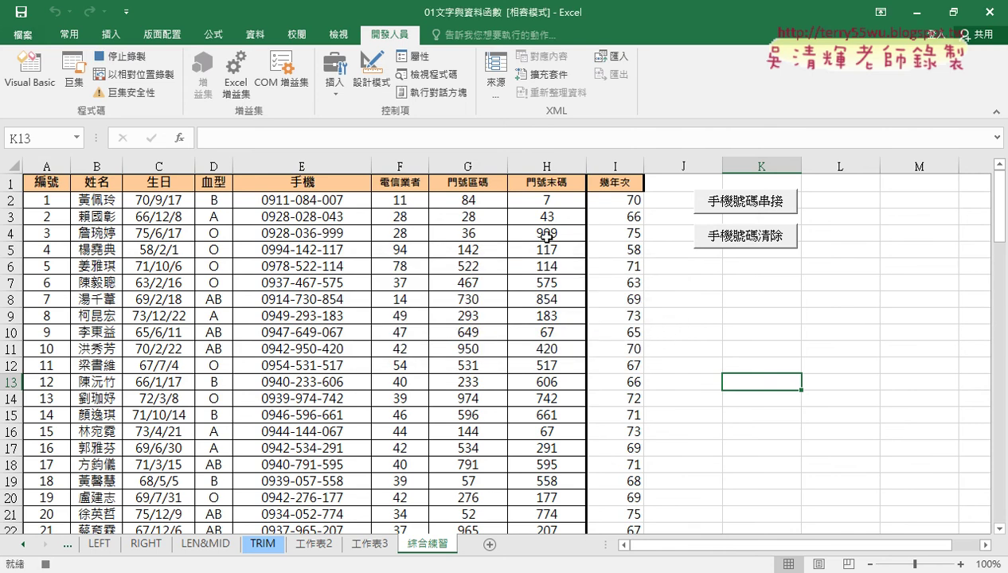
- Re-confirm the phone formula in E2, fill it down column E, and stop recording
{"action": "left_click", "coordinate": [319, 200]}
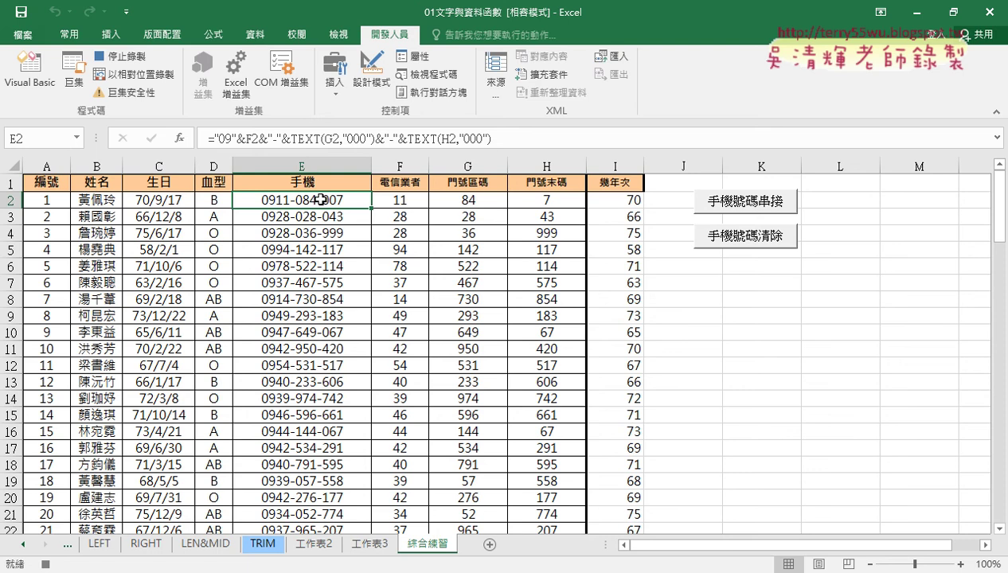
{"action": "double_click", "coordinate": [319, 200]}
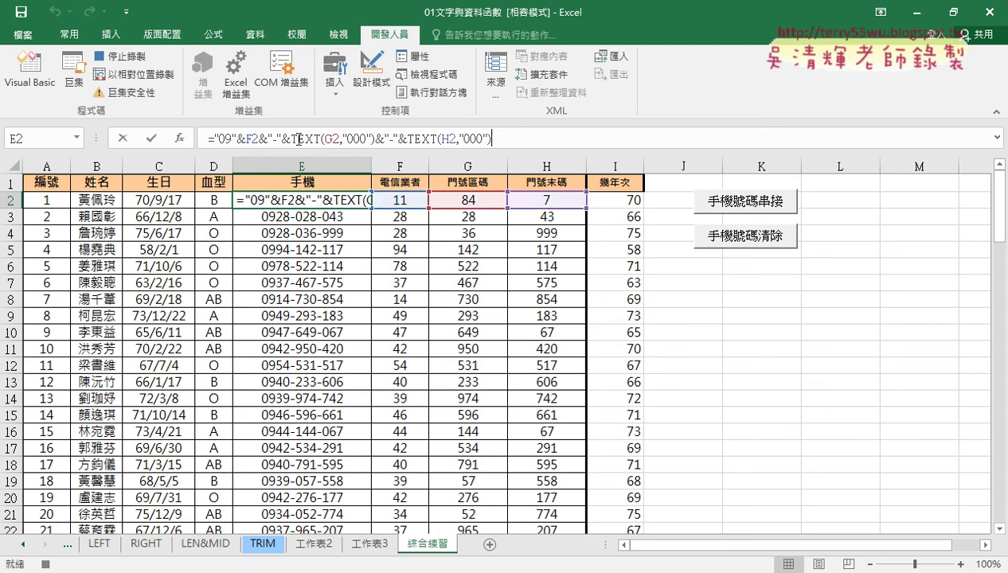
{"action": "left_click", "coordinate": [151, 138]}
{"action": "double_click", "coordinate": [371, 208]}
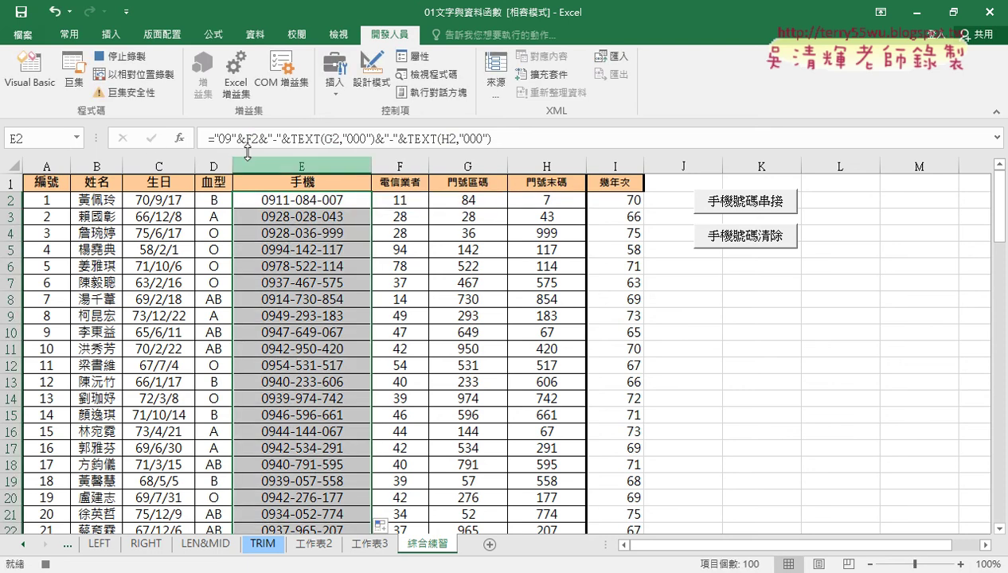
{"action": "left_click", "coordinate": [120, 57]}
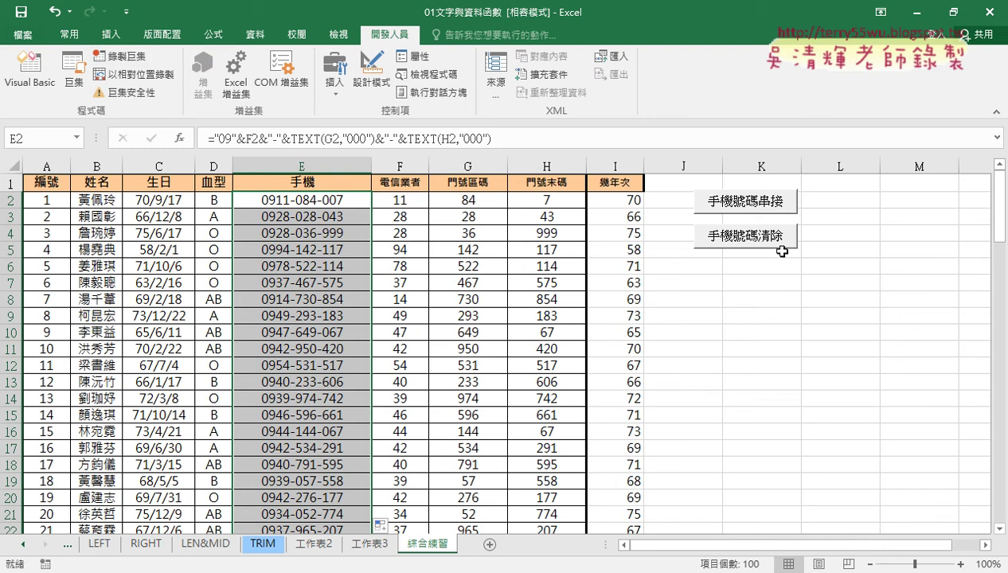
{"action": "left_click", "coordinate": [714, 315]}
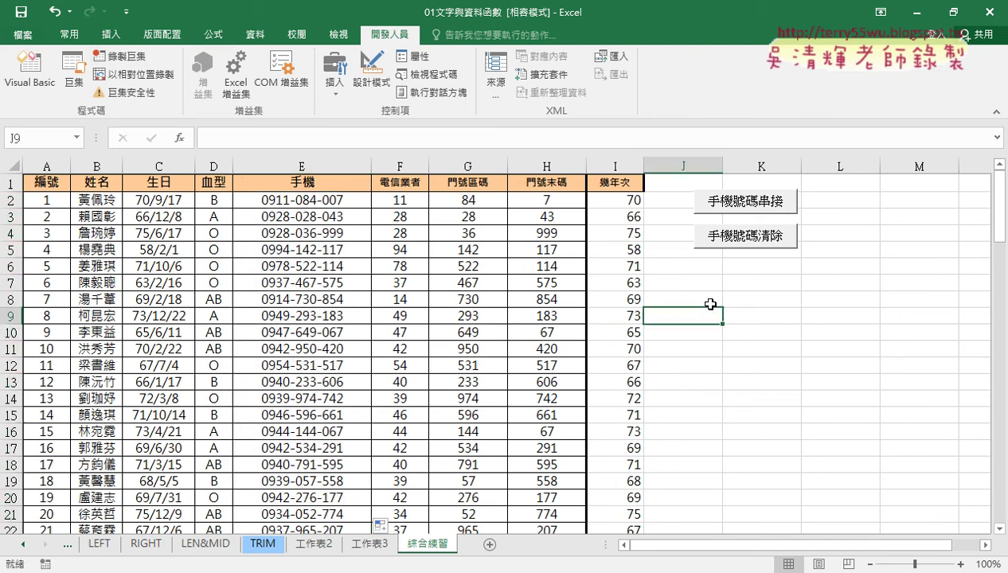
- Start recording a macro renamed 手機號碼清除, replacing the existing one
{"action": "left_click", "coordinate": [125, 65]}
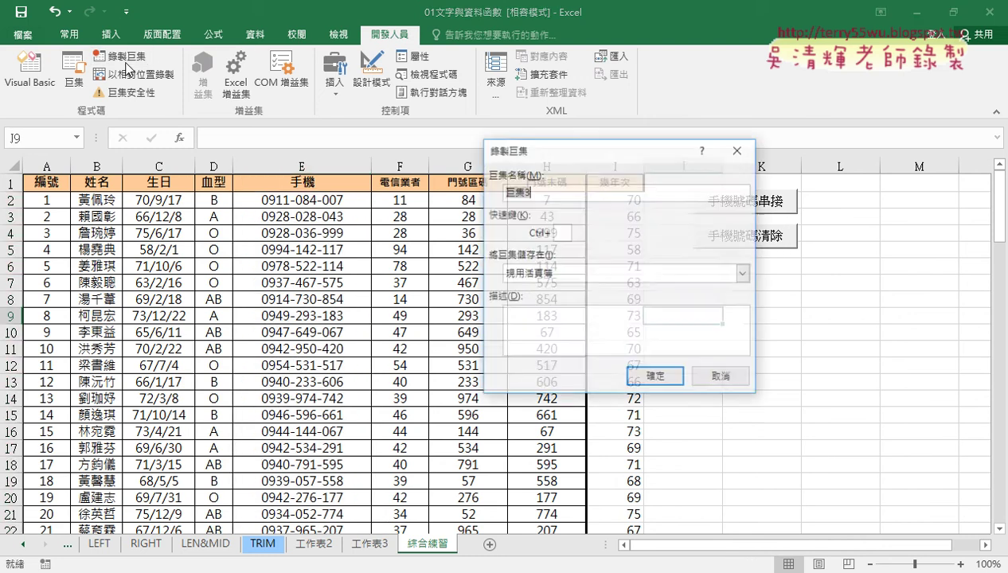
{"action": "right_click", "coordinate": [544, 193]}
{"action": "left_click", "coordinate": [570, 242]}
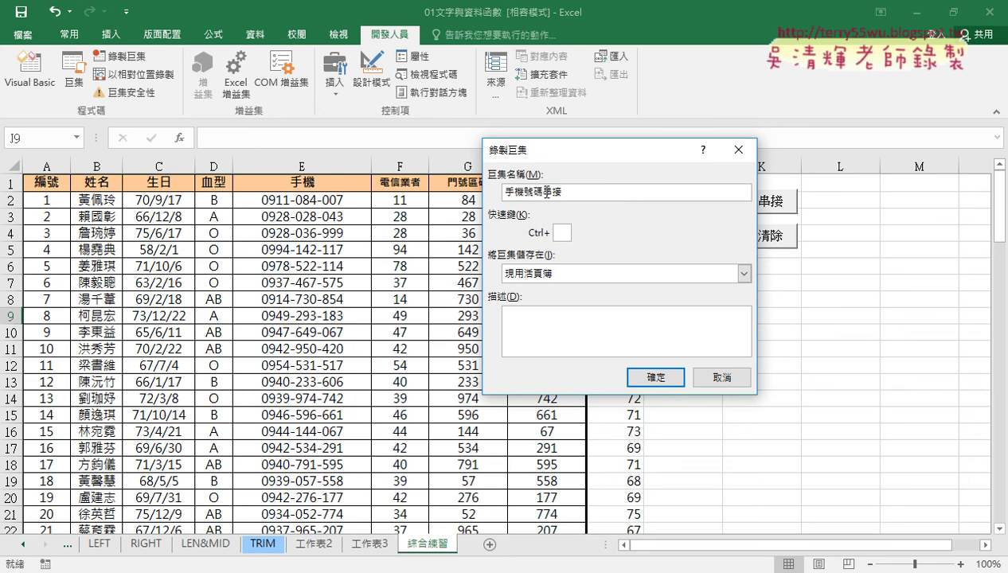
{"action": "left_click_drag", "start_coordinate": [546, 193], "coordinate": [597, 190]}
{"action": "type", "text": "清ㄕ"}
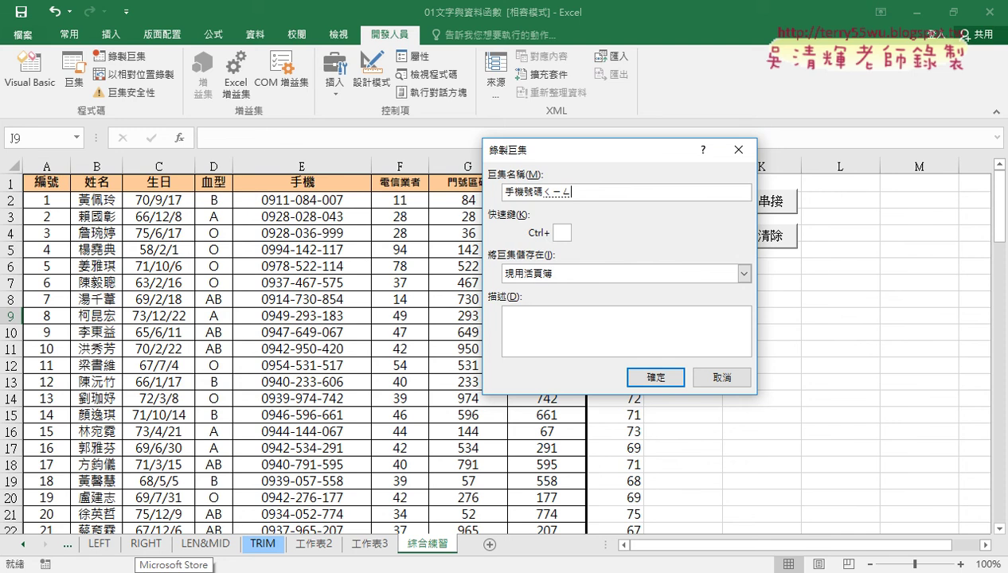
{"action": "type", "text": "除"}
{"action": "key", "text": "Return"}
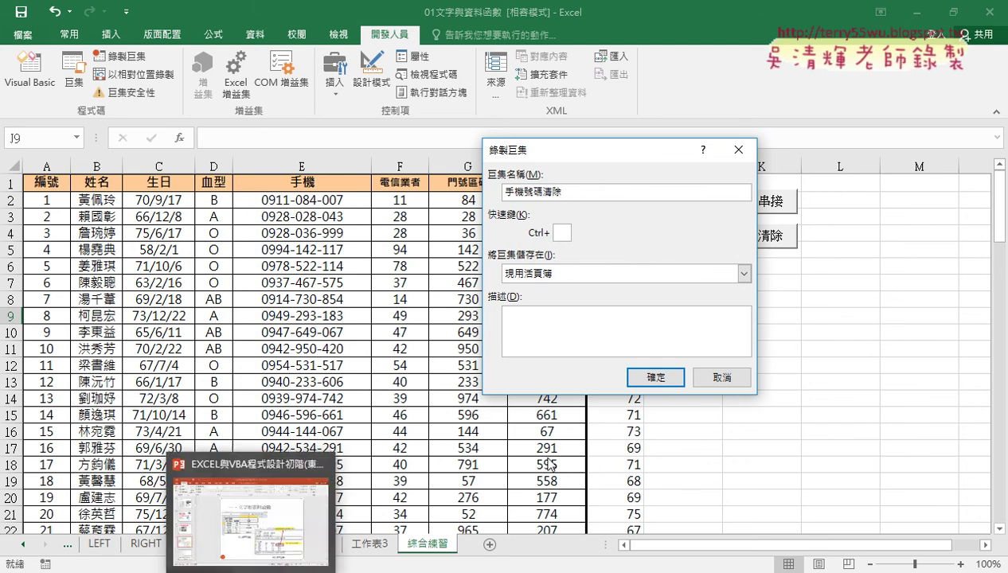
{"action": "left_click", "coordinate": [656, 378]}
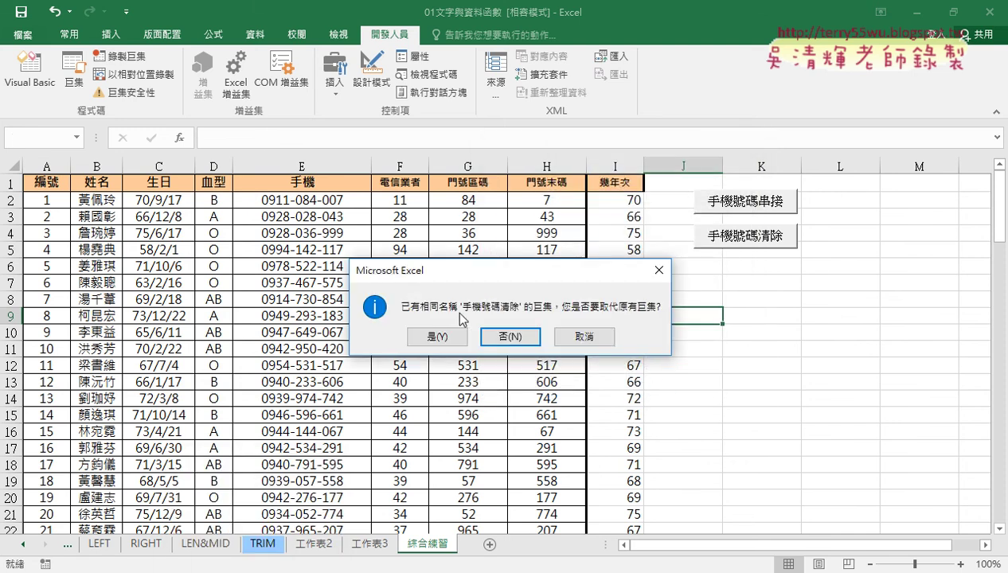
{"action": "left_click", "coordinate": [415, 336]}
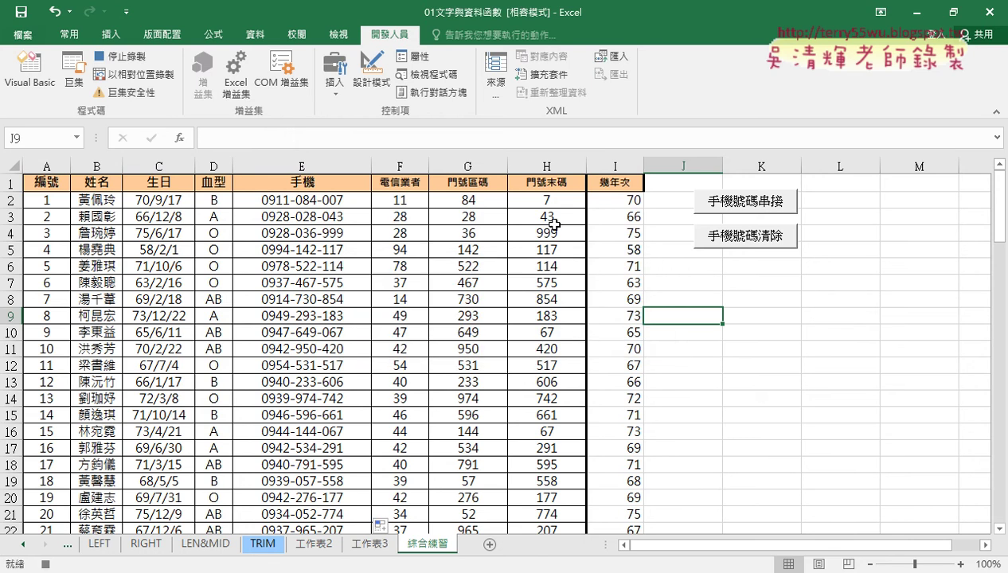
- Select E2 down to E101 and delete the phone numbers
{"action": "left_click", "coordinate": [341, 201]}
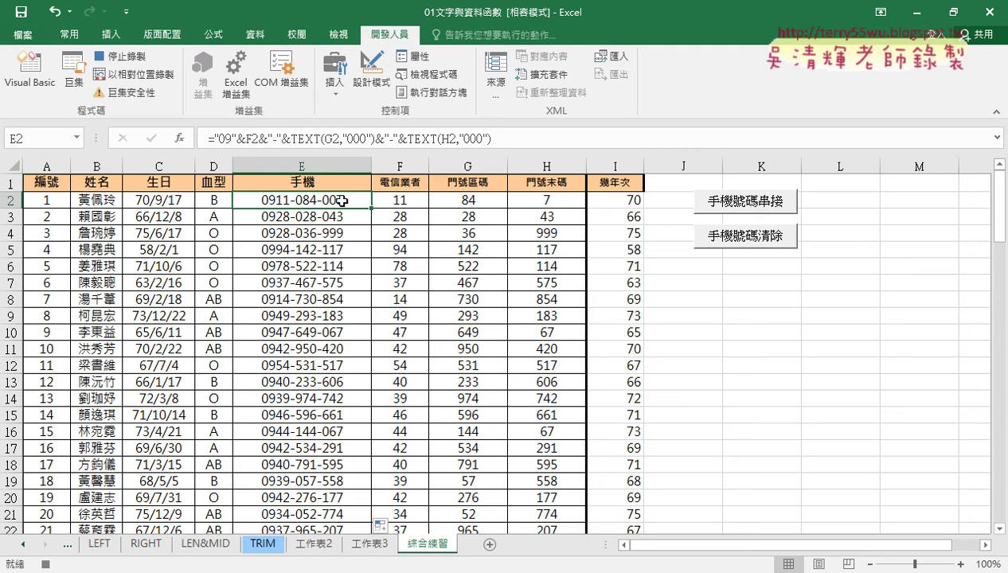
{"action": "key", "text": "ctrl+shift+Down"}
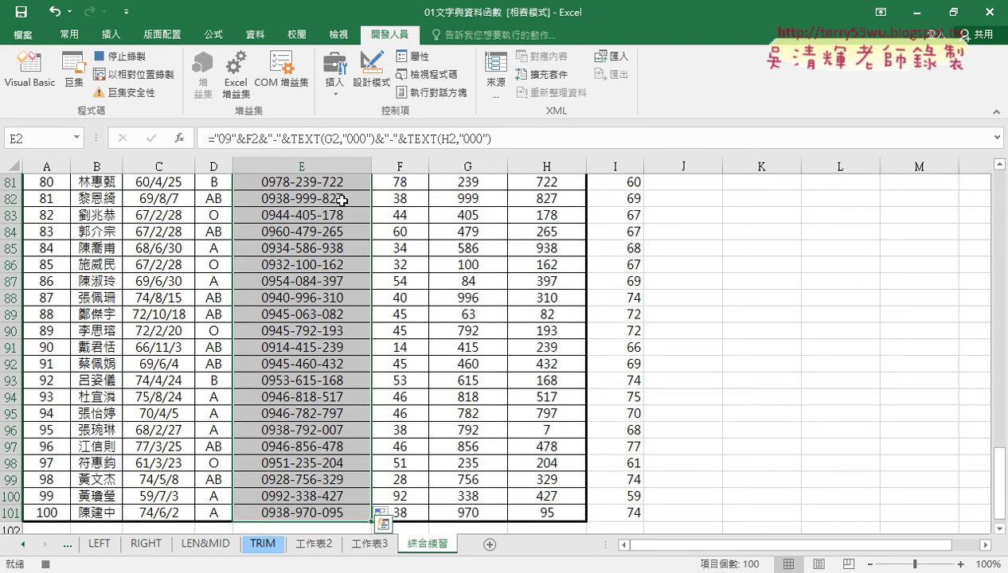
{"action": "key", "text": "Delete"}
{"action": "key", "text": "ctrl+BackSpace"}
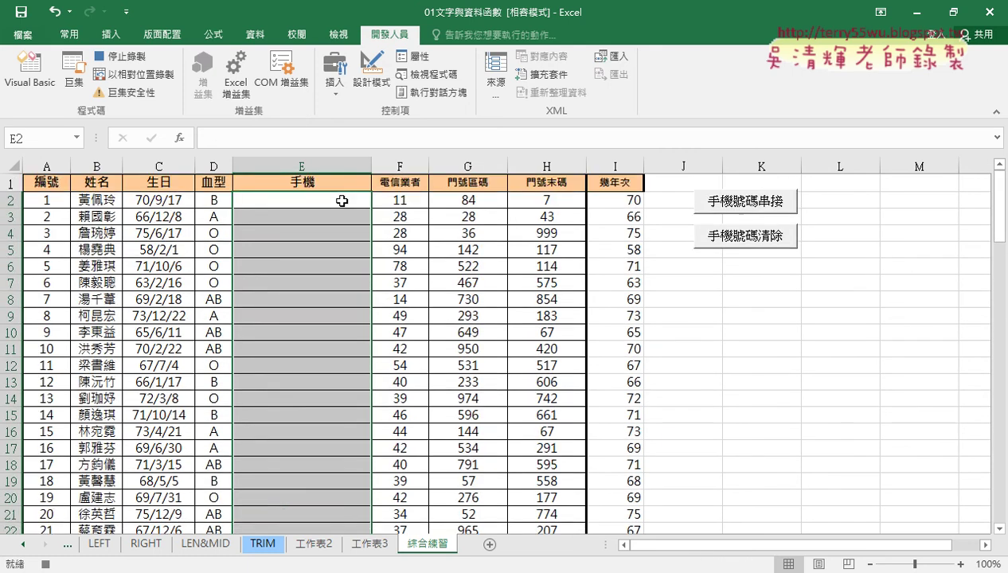
- Stop recording, then test both macros: 手機號碼串接 refills column E, 手機號碼清除 clears it
{"action": "left_click", "coordinate": [116, 56]}
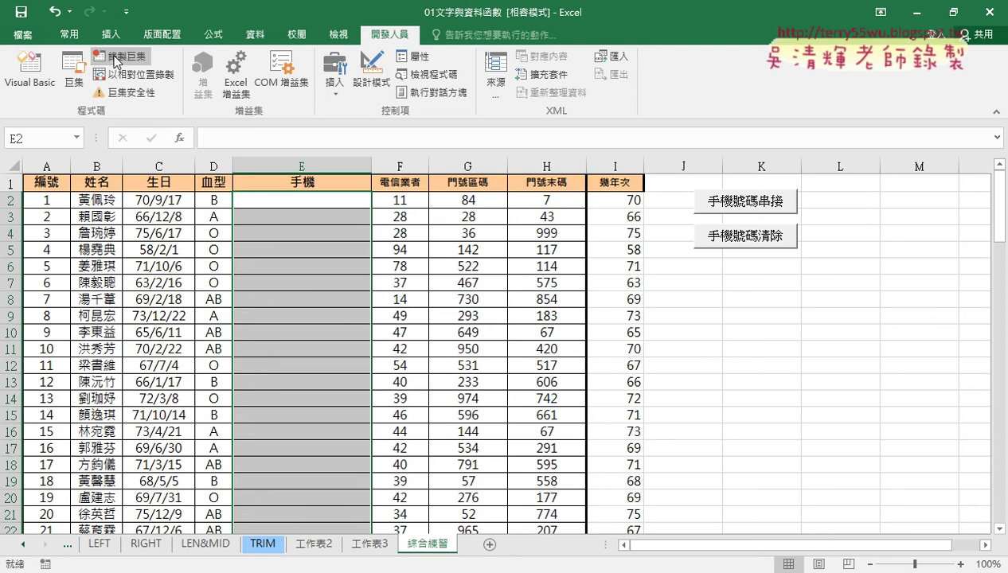
{"action": "left_click", "coordinate": [72, 78]}
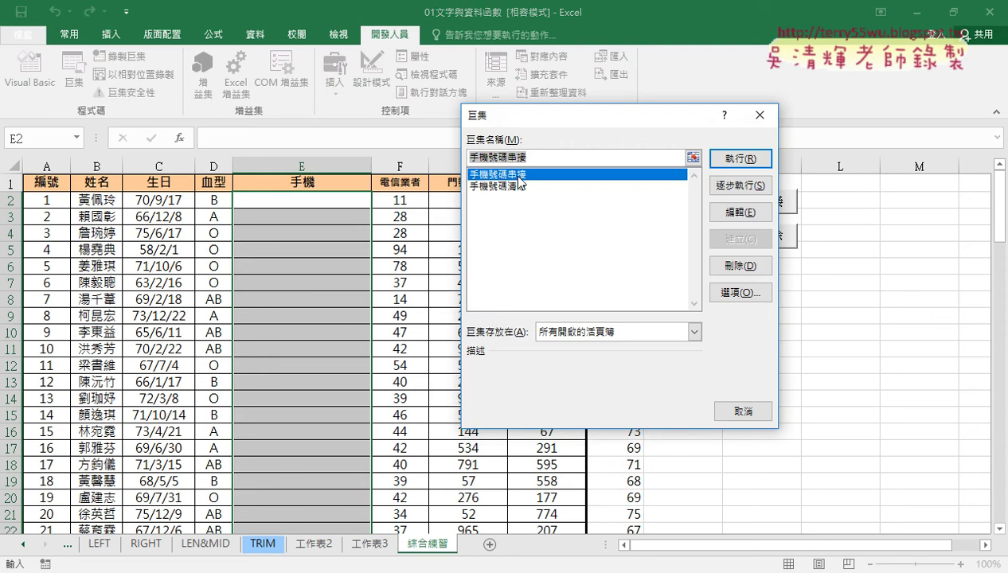
{"action": "left_click", "coordinate": [731, 160]}
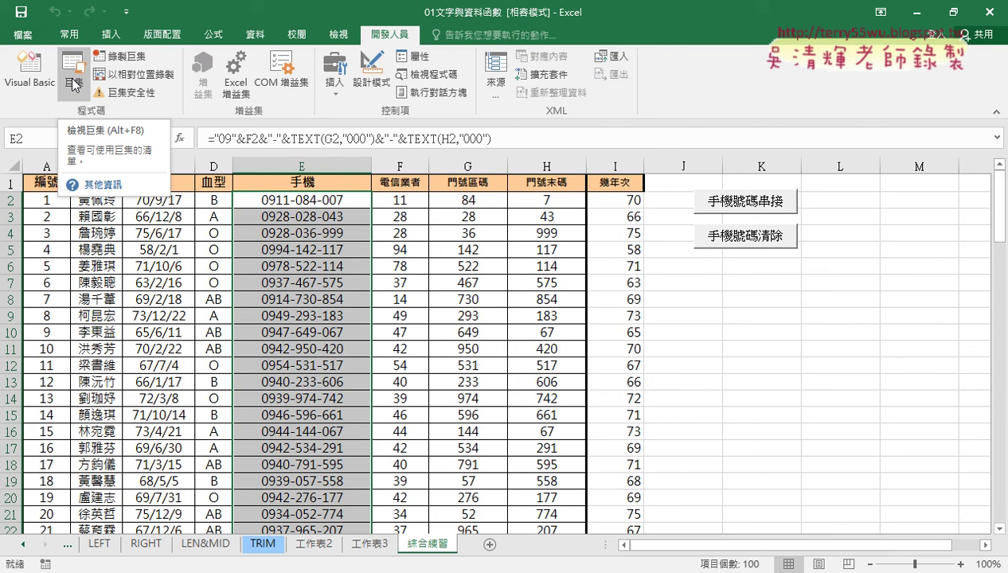
{"action": "left_click", "coordinate": [74, 84]}
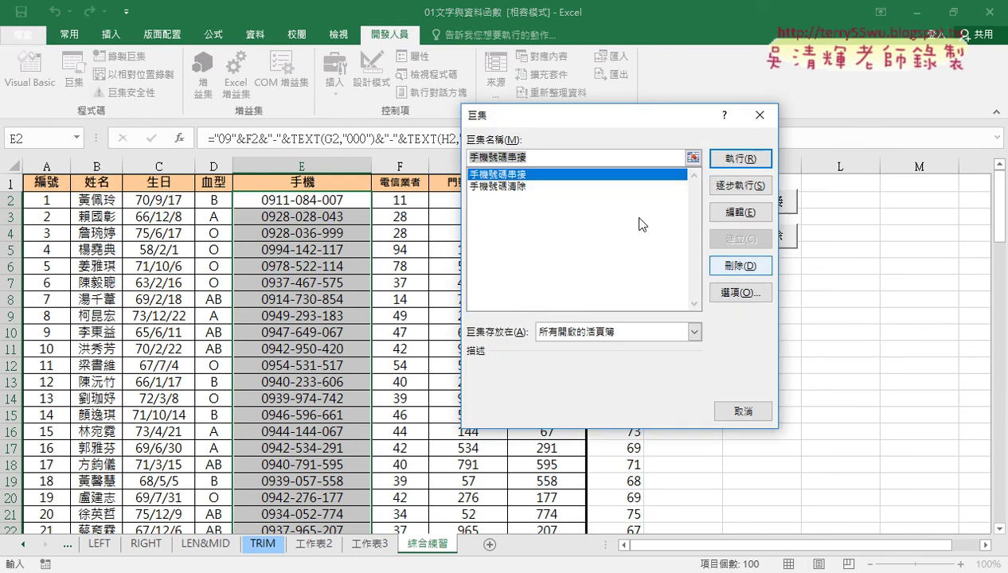
{"action": "left_click", "coordinate": [516, 187]}
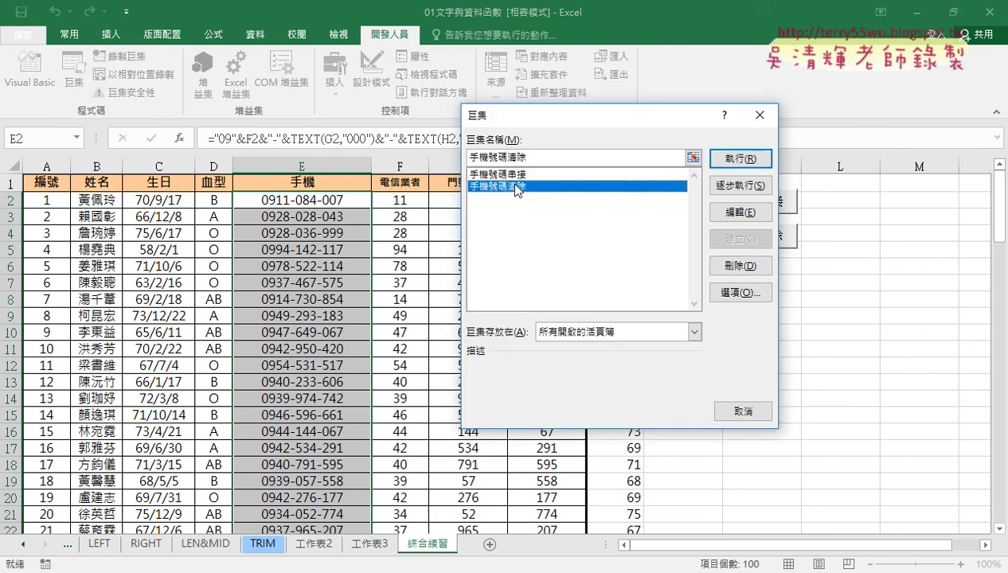
{"action": "left_click", "coordinate": [724, 162]}
- Reopen the macro list, mark up 手機號碼串接 and the Edit button, and open its code
{"action": "left_click", "coordinate": [77, 80]}
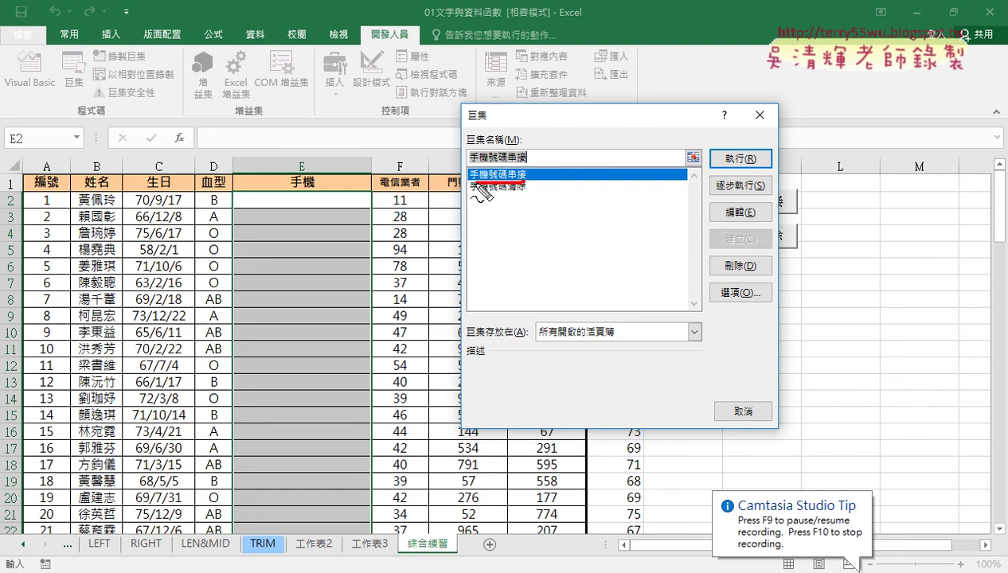
{"action": "left_click_drag", "start_coordinate": [468, 180], "coordinate": [532, 177]}
{"action": "left_click_drag", "start_coordinate": [752, 221], "coordinate": [747, 223]}
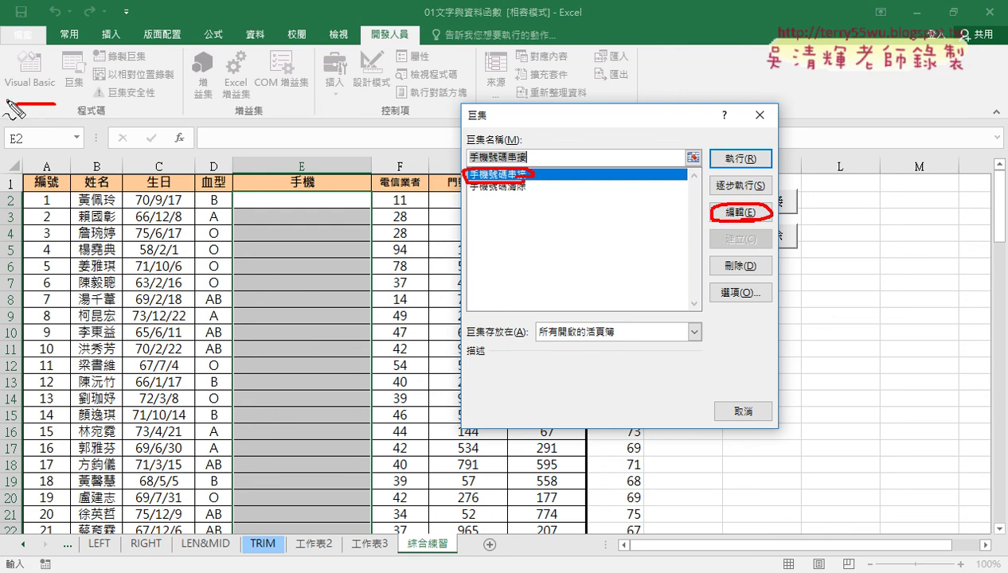
{"action": "mouse_move", "coordinate": [55, 104]}
{"action": "left_mouse_down"}
{"action": "mouse_move", "coordinate": [10, 46]}
{"action": "mouse_move", "coordinate": [57, 92]}
{"action": "mouse_move", "coordinate": [56, 103]}
{"action": "left_mouse_up"}
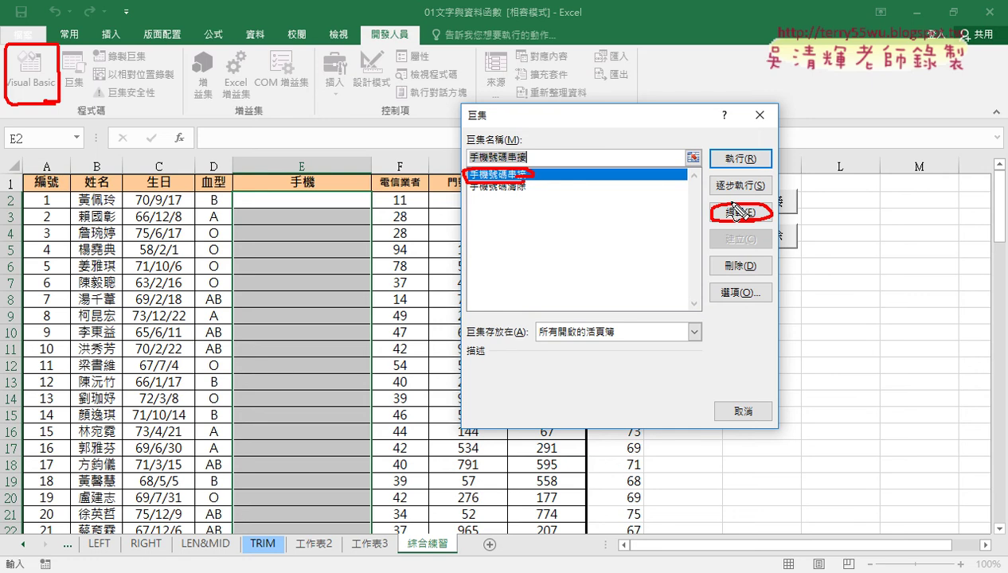
{"action": "mouse_move", "coordinate": [740, 213]}
{"action": "left_mouse_down"}
{"action": "mouse_move", "coordinate": [402, 101]}
{"action": "mouse_move", "coordinate": [107, 96]}
{"action": "mouse_move", "coordinate": [65, 80]}
{"action": "left_mouse_up"}
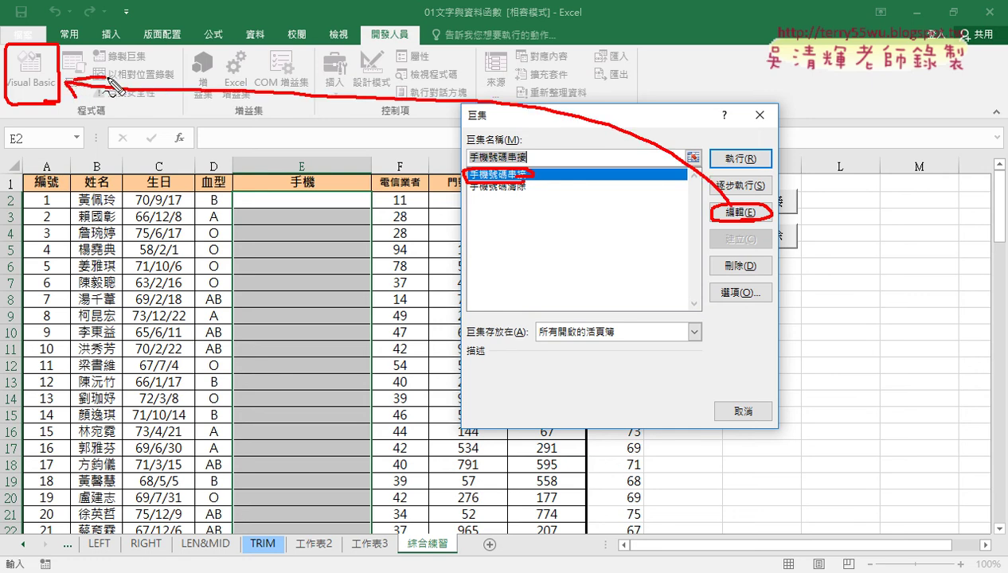
{"action": "key", "text": "Escape"}
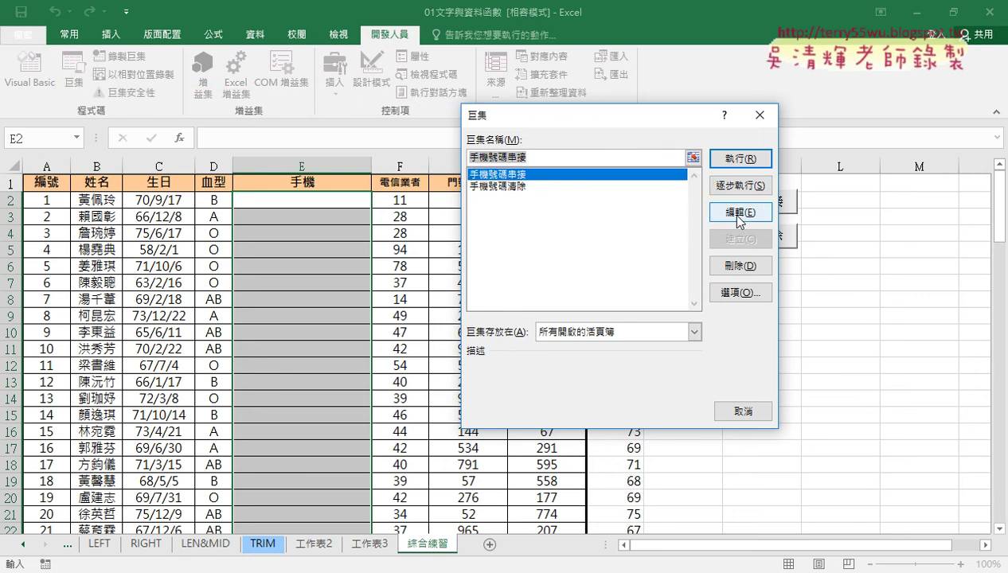
{"action": "left_click", "coordinate": [740, 212]}
- Move the VBA editor window up, enlarge the project tree, and highlight the 手機號碼串接 code
{"action": "left_click_drag", "start_coordinate": [472, 103], "coordinate": [472, 46]}
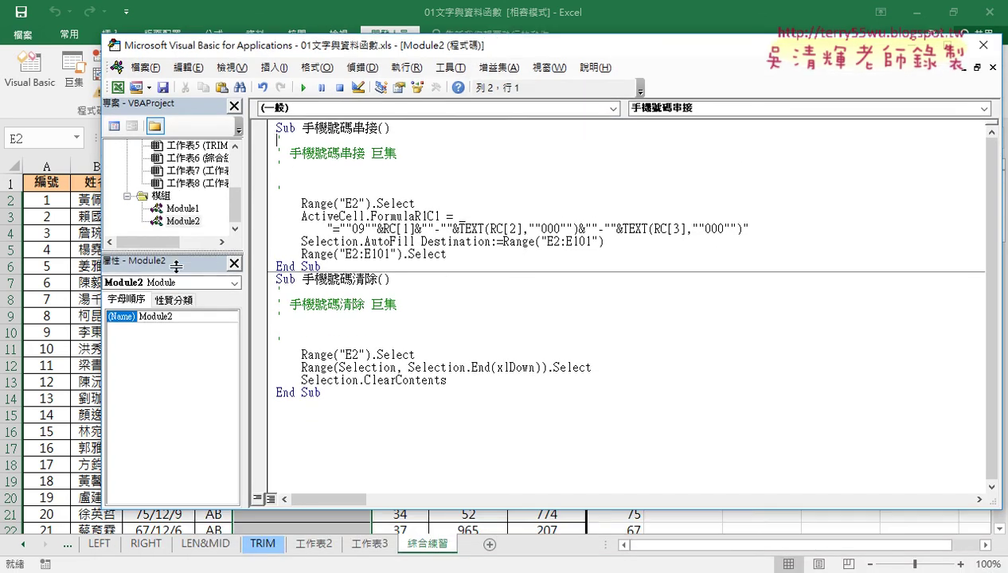
{"action": "left_click_drag", "start_coordinate": [173, 253], "coordinate": [174, 327]}
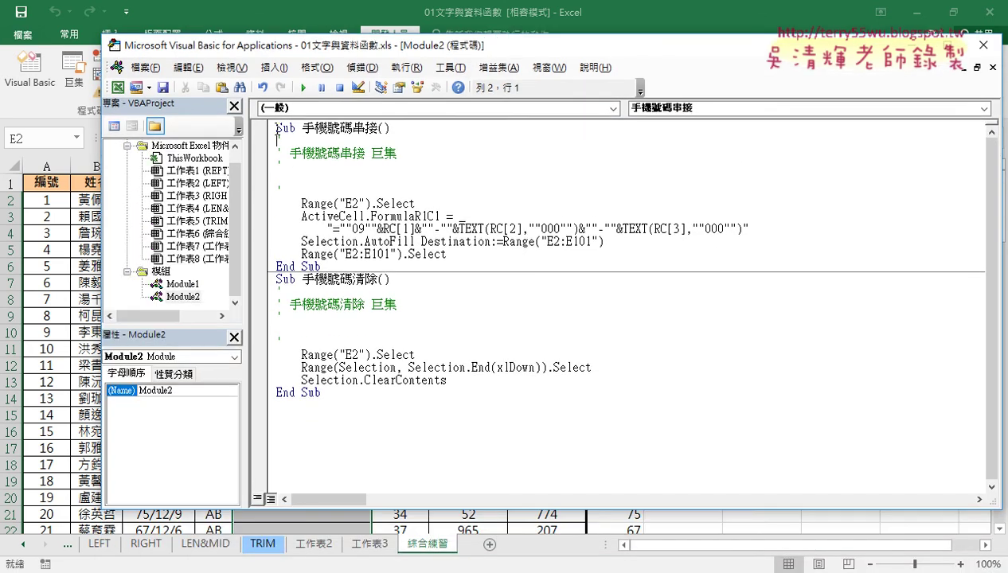
{"action": "left_click_drag", "start_coordinate": [275, 127], "coordinate": [396, 265]}
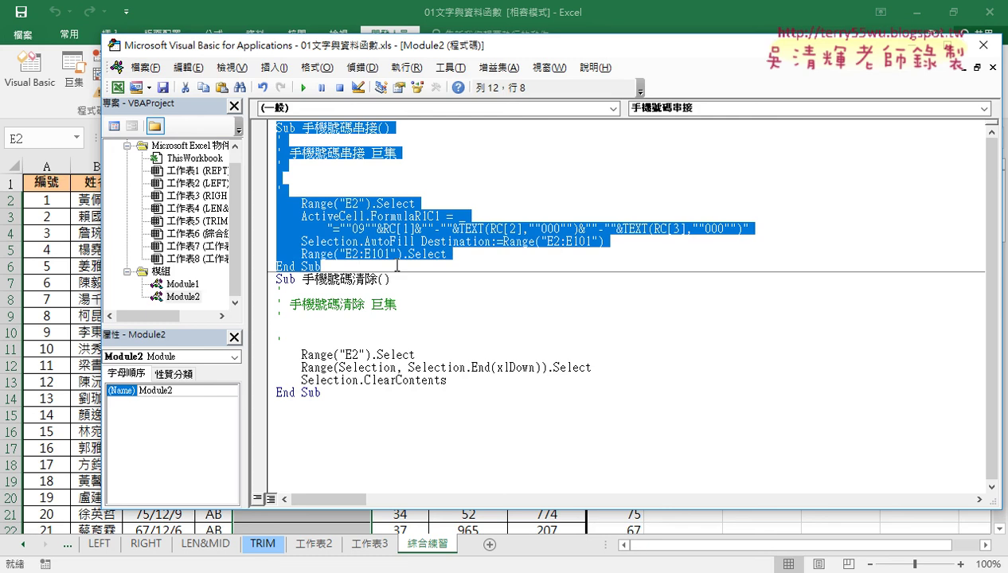
{"action": "left_click", "coordinate": [402, 267]}
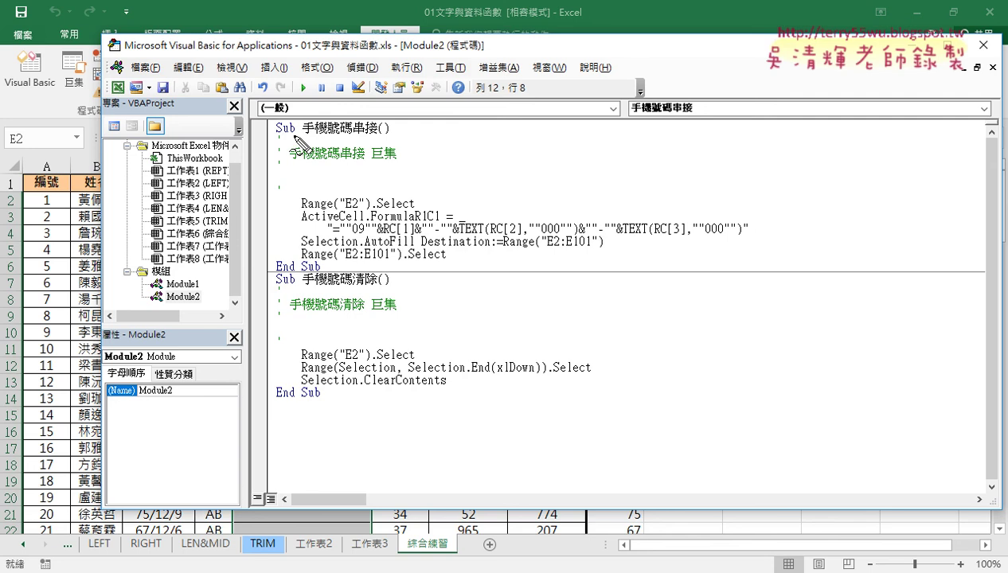
- Underline Sub, the name 手機號碼串接 and End Sub, and bracket the macro block
{"action": "left_click_drag", "start_coordinate": [296, 135], "coordinate": [273, 136]}
{"action": "left_click_drag", "start_coordinate": [303, 135], "coordinate": [388, 134]}
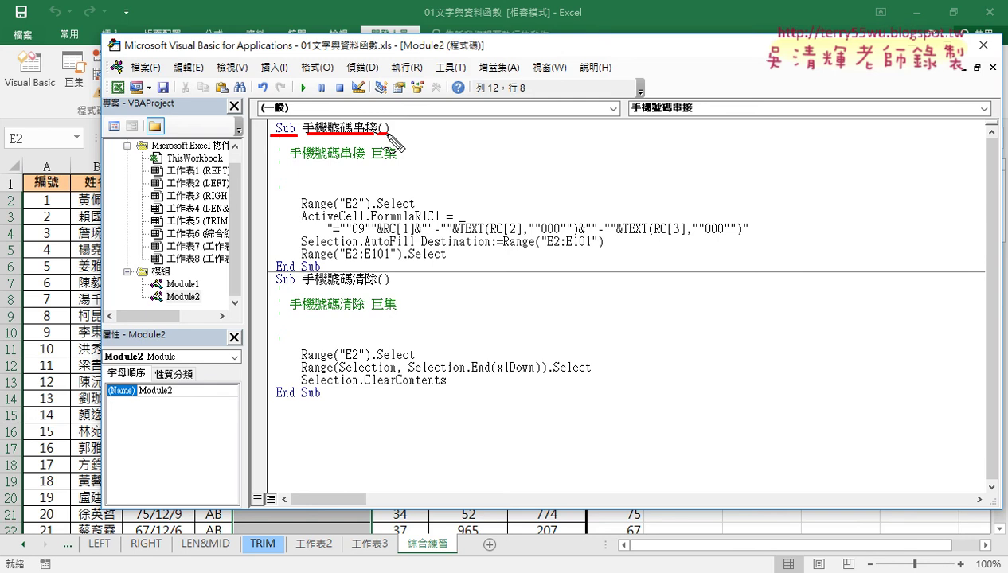
{"action": "left_click_drag", "start_coordinate": [320, 274], "coordinate": [289, 273]}
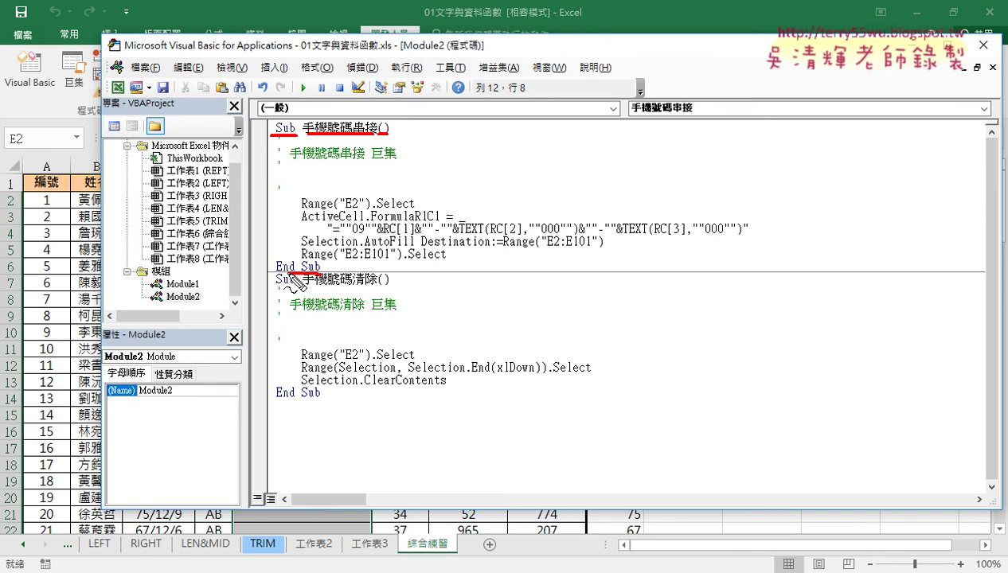
{"action": "mouse_move", "coordinate": [268, 128]}
{"action": "left_mouse_down"}
{"action": "mouse_move", "coordinate": [256, 168]}
{"action": "mouse_move", "coordinate": [253, 263]}
{"action": "mouse_move", "coordinate": [268, 264]}
{"action": "left_mouse_up"}
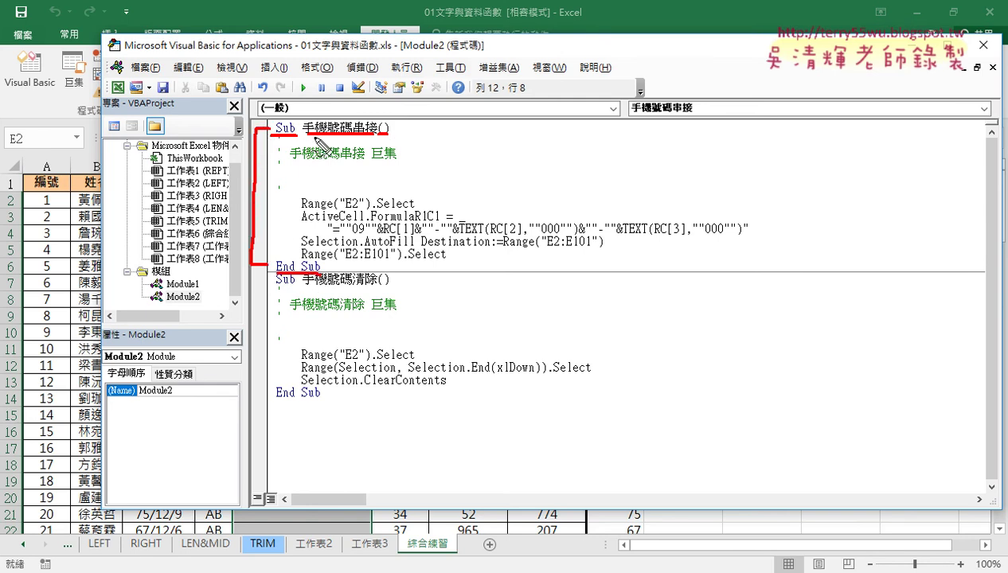
{"action": "left_click_drag", "start_coordinate": [306, 136], "coordinate": [374, 136]}
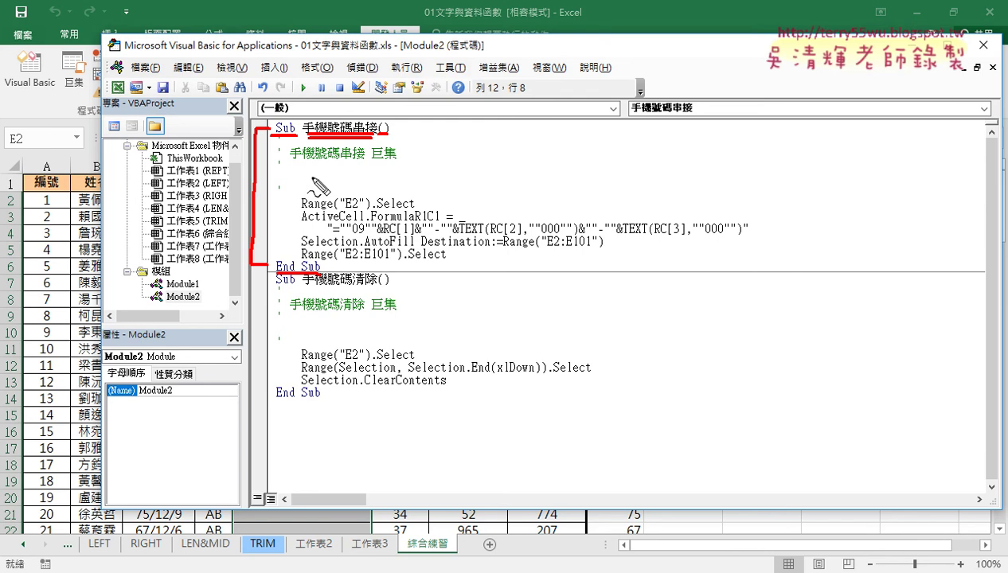
- Delete the recorded comment header of 手機號碼串接 and indent the blank line before Range("E2").Select
{"action": "key", "text": "Escape"}
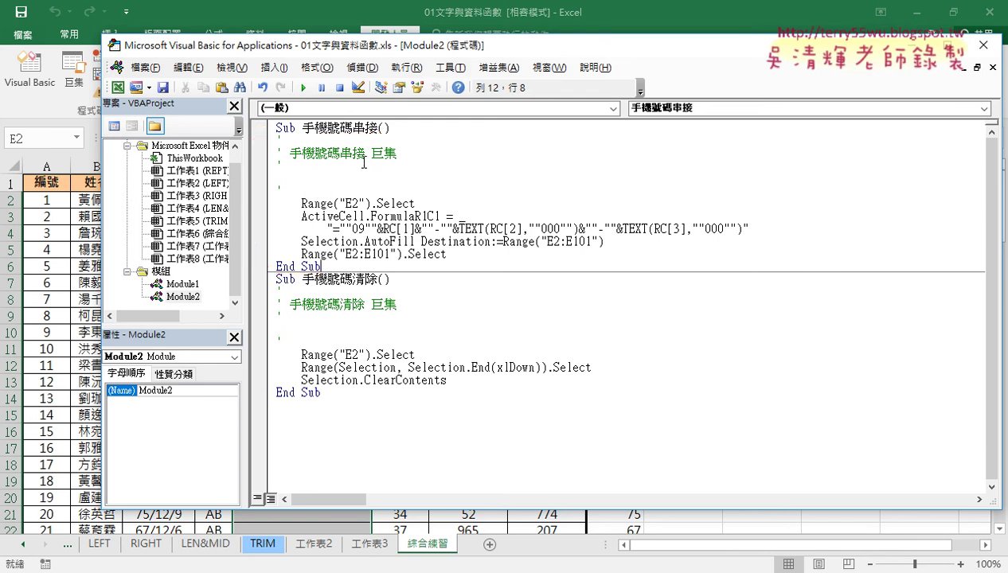
{"action": "left_click_drag", "start_coordinate": [280, 189], "coordinate": [267, 142]}
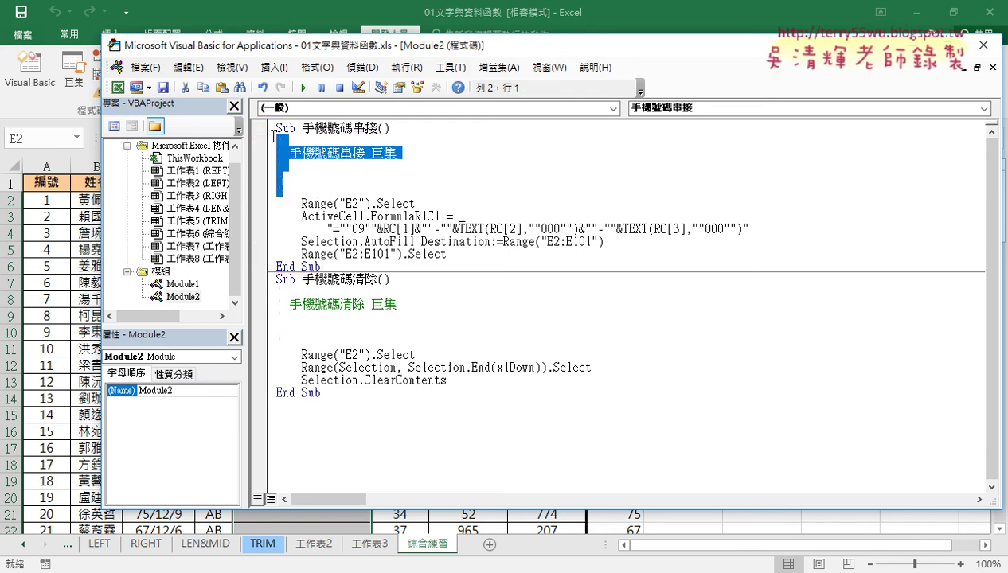
{"action": "key", "text": "Delete"}
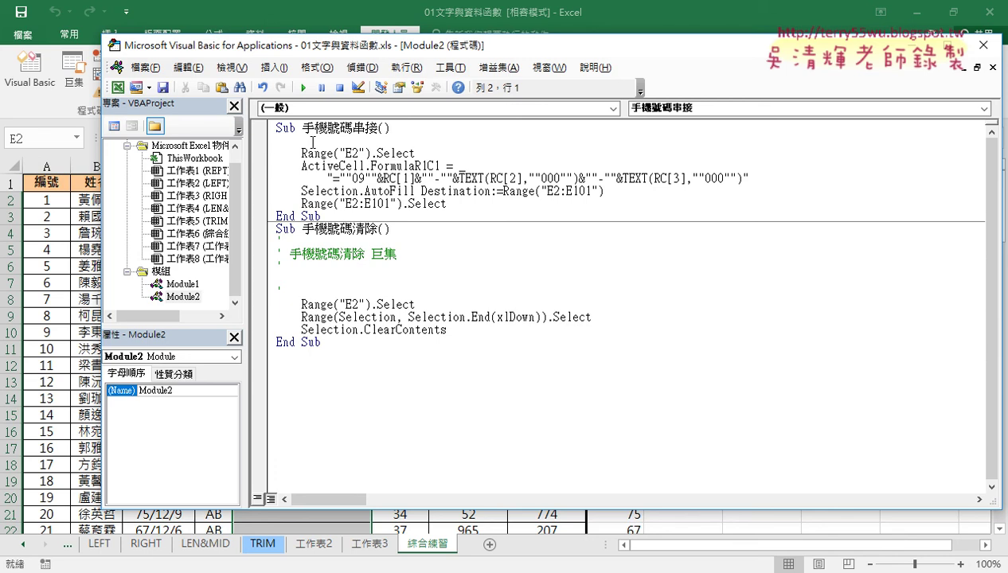
{"action": "key", "text": "Tab"}
{"action": "mouse_move", "coordinate": [301, 153]}
{"action": "left_mouse_down"}
{"action": "mouse_move", "coordinate": [274, 154]}
{"action": "mouse_move", "coordinate": [274, 166]}
{"action": "left_mouse_up"}
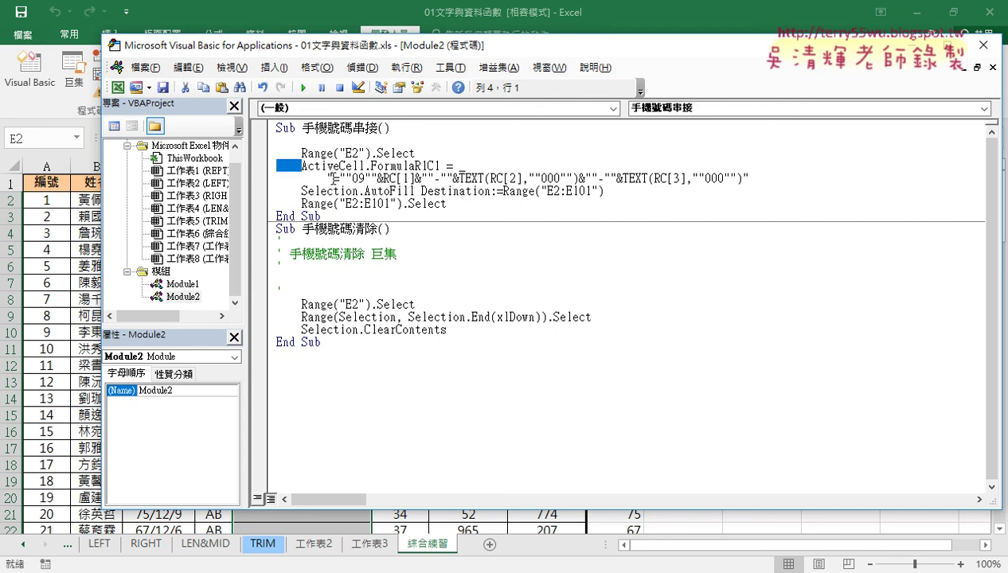
- Start a ' step comment above Range("E2").Select and highlight Range("E2")
{"action": "left_click", "coordinate": [309, 140]}
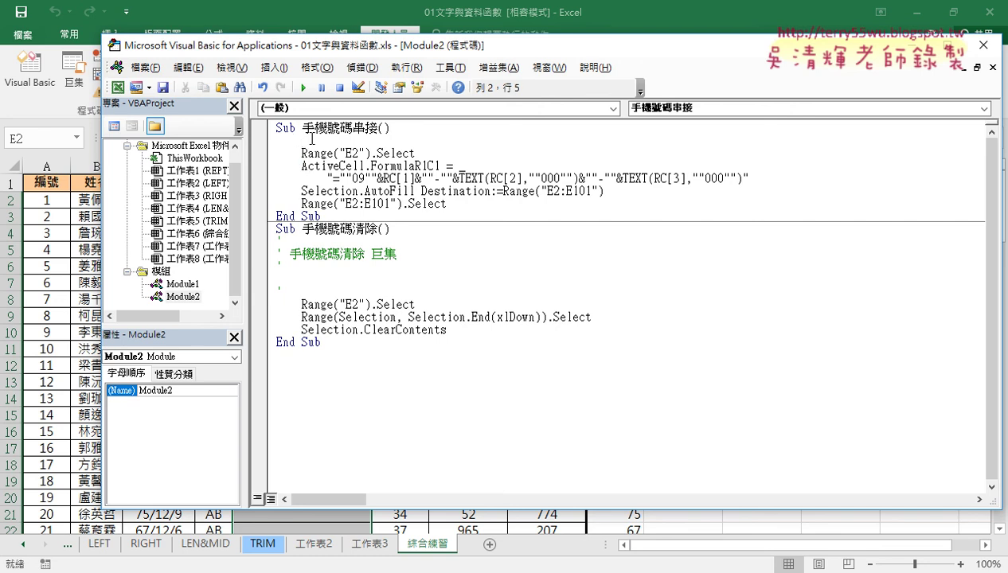
{"action": "type", "text": "'1."}
{"action": "left_click", "coordinate": [319, 153]}
{"action": "left_click_drag", "start_coordinate": [301, 152], "coordinate": [369, 153]}
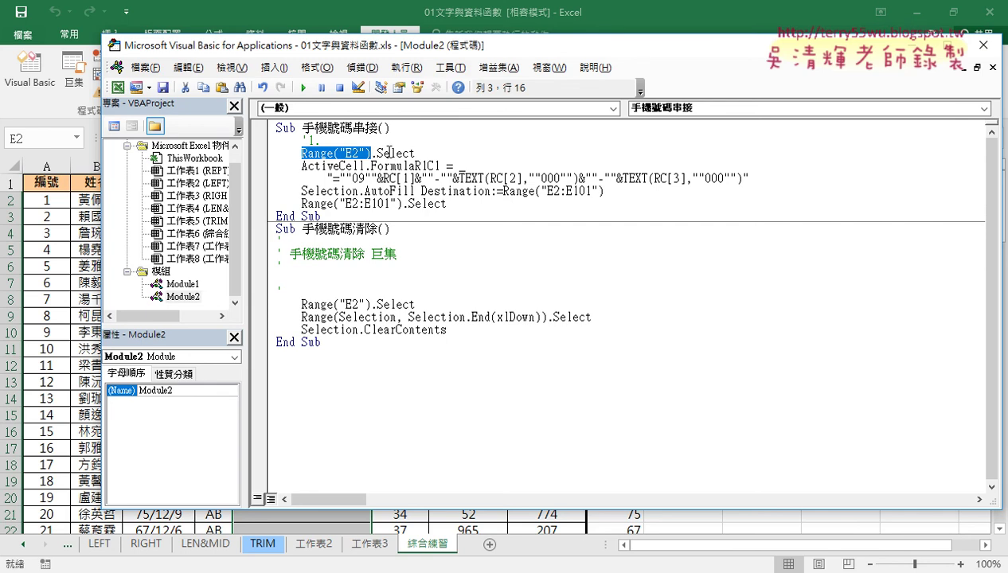
- Add a '2. comment line above the ActiveCell.FormulaR1C1 statement and highlight ActiveCell
{"action": "left_click", "coordinate": [443, 153]}
{"action": "key", "text": "Return"}
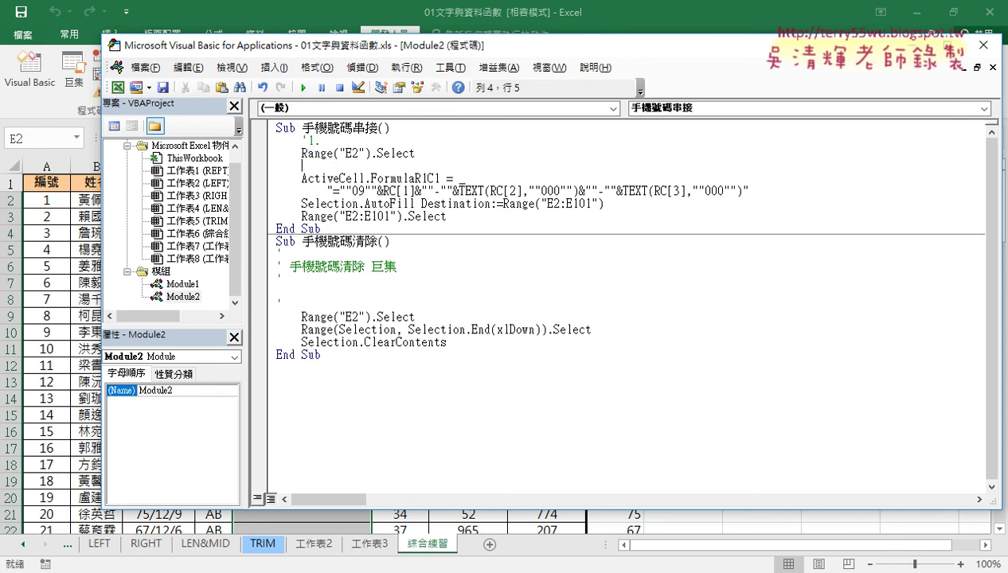
{"action": "type", "text": "ㄊ"}
{"action": "key", "text": "BackSpace"}
{"action": "type", "text": "'2"}
{"action": "type", "text": "."}
{"action": "left_click_drag", "start_coordinate": [340, 179], "coordinate": [301, 179]}
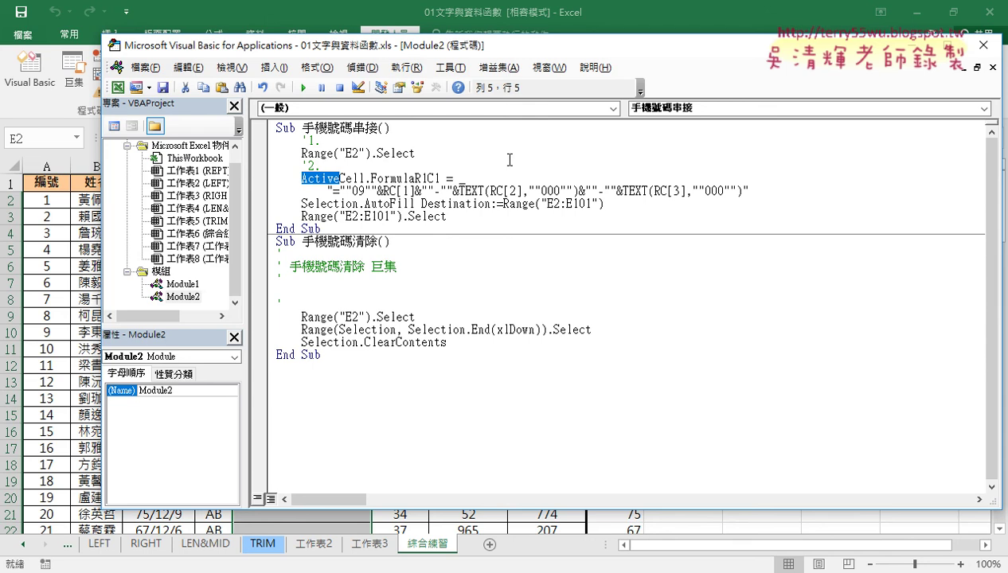
{"action": "left_click", "coordinate": [363, 177]}
{"action": "left_click", "coordinate": [371, 177]}
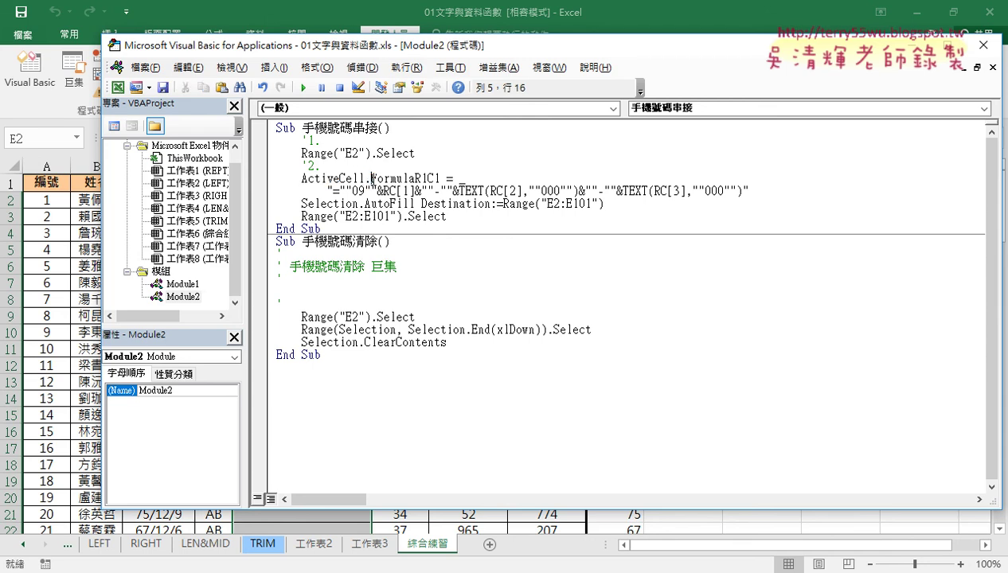
{"action": "left_click_drag", "start_coordinate": [372, 176], "coordinate": [415, 178]}
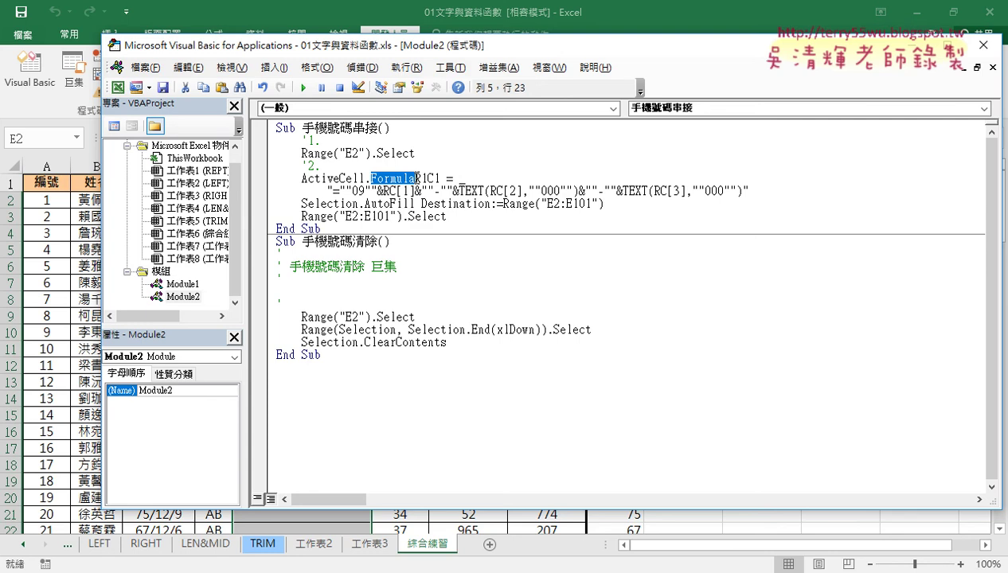
{"action": "left_click_drag", "start_coordinate": [346, 191], "coordinate": [742, 192]}
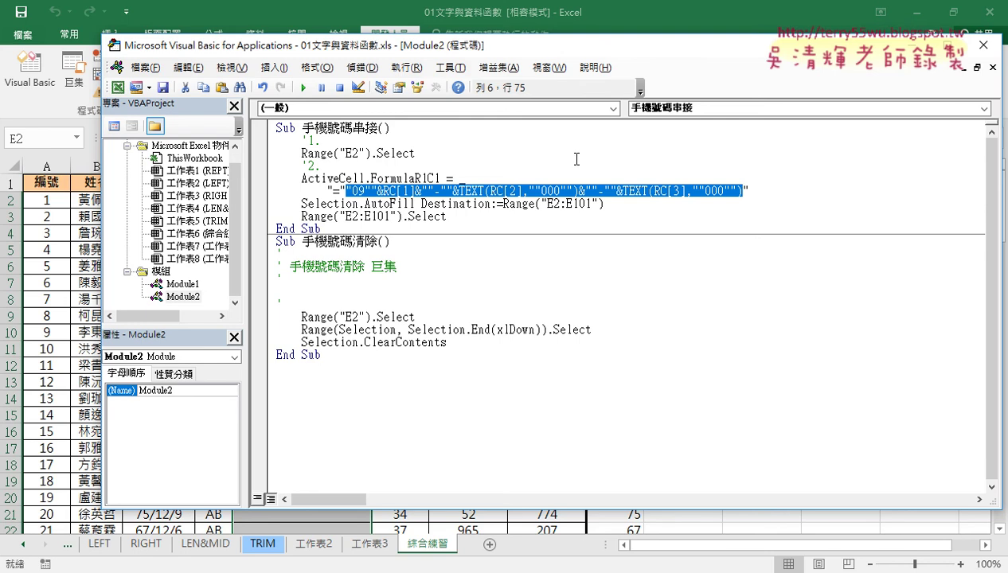
{"action": "left_click_drag", "start_coordinate": [364, 204], "coordinate": [402, 204]}
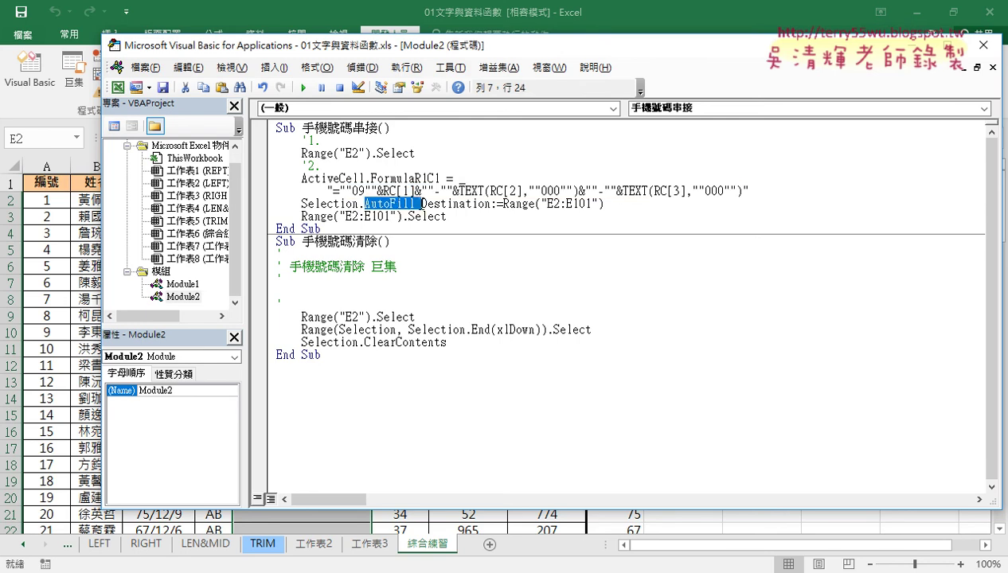
{"action": "left_click", "coordinate": [302, 204]}
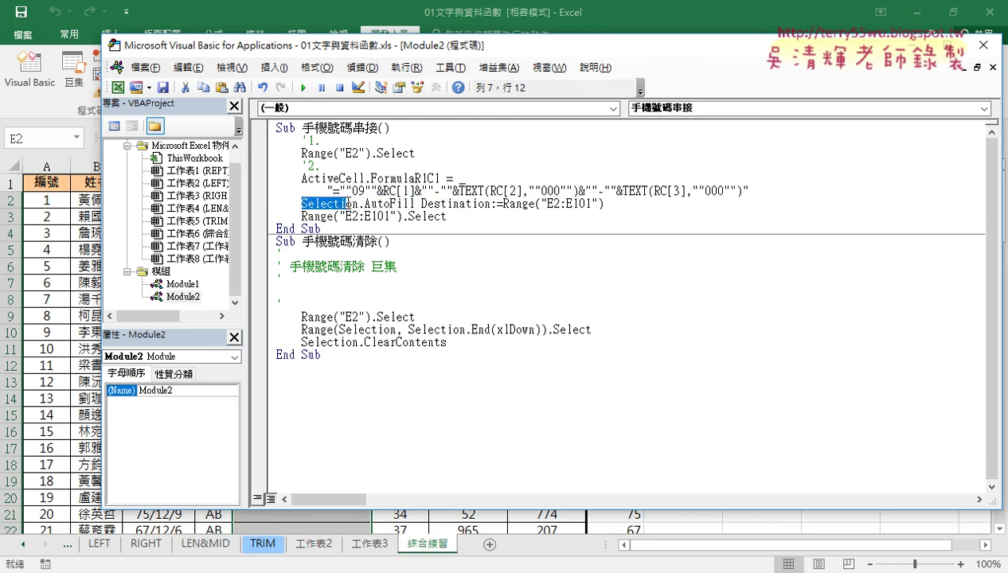
{"action": "left_click_drag", "start_coordinate": [303, 204], "coordinate": [365, 204]}
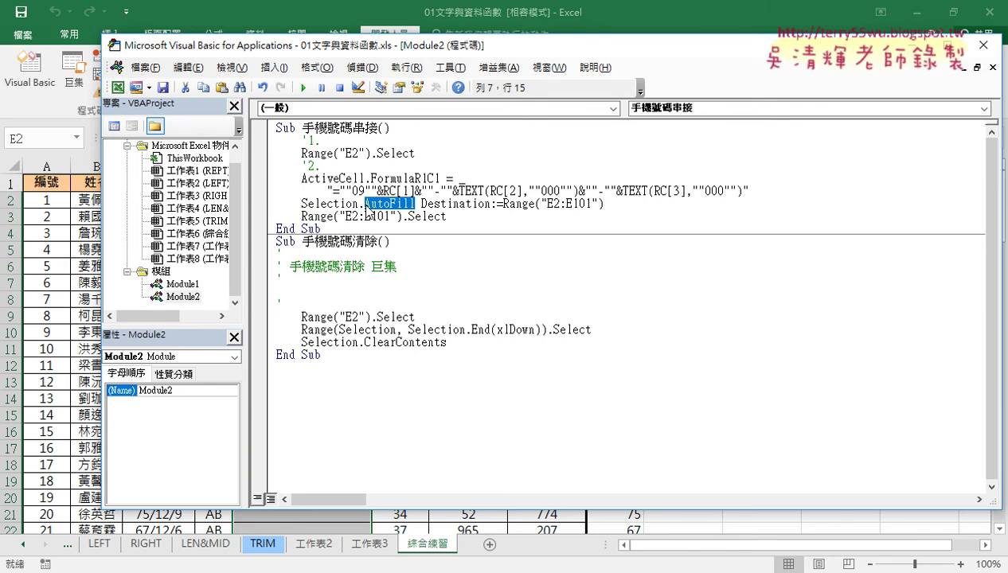
{"action": "left_click_drag", "start_coordinate": [448, 216], "coordinate": [308, 215]}
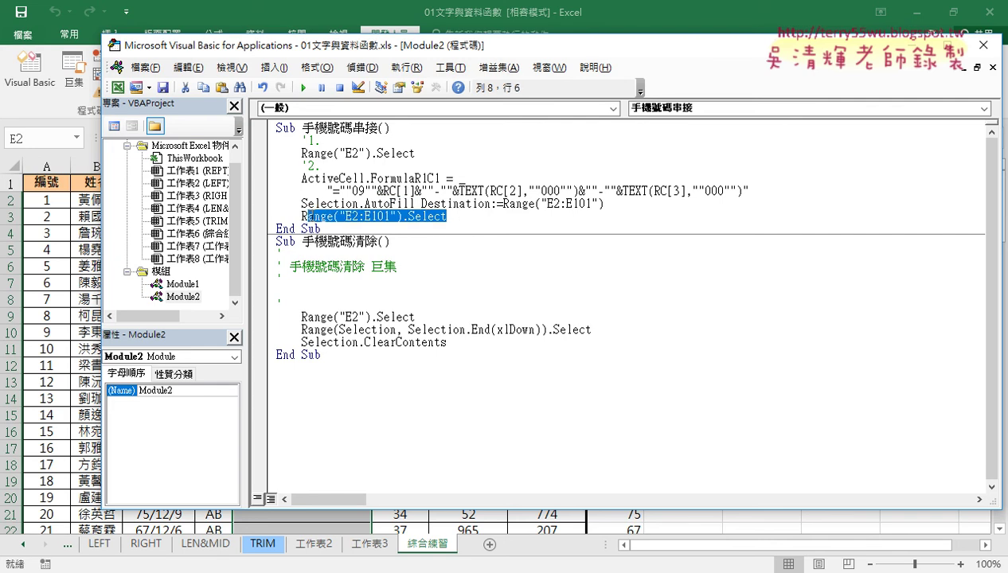
- Insert a '3. comment line between the formula line and the AutoFill statement
{"action": "left_click", "coordinate": [752, 192]}
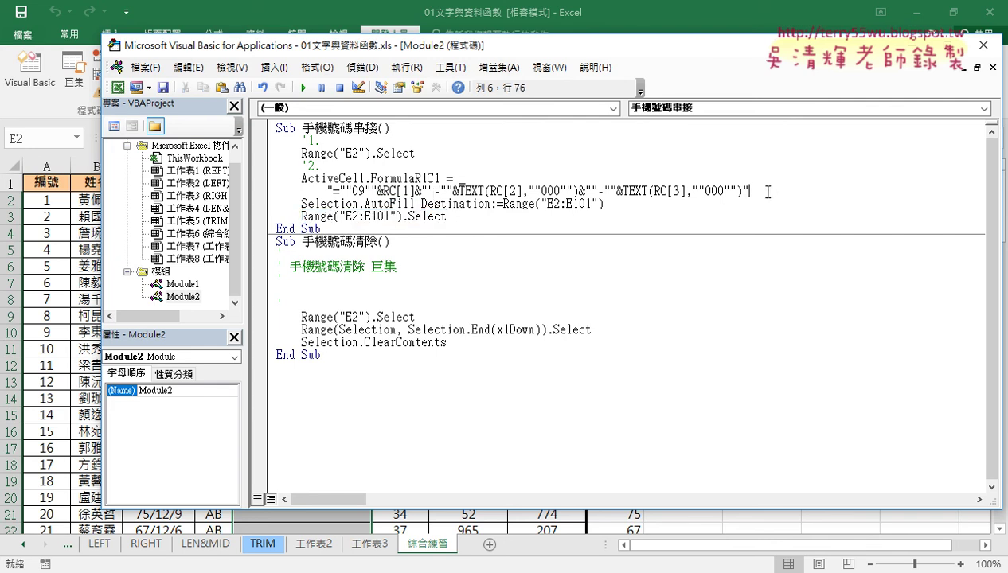
{"action": "key", "text": "Return"}
{"action": "type", "text": "ㄊ"}
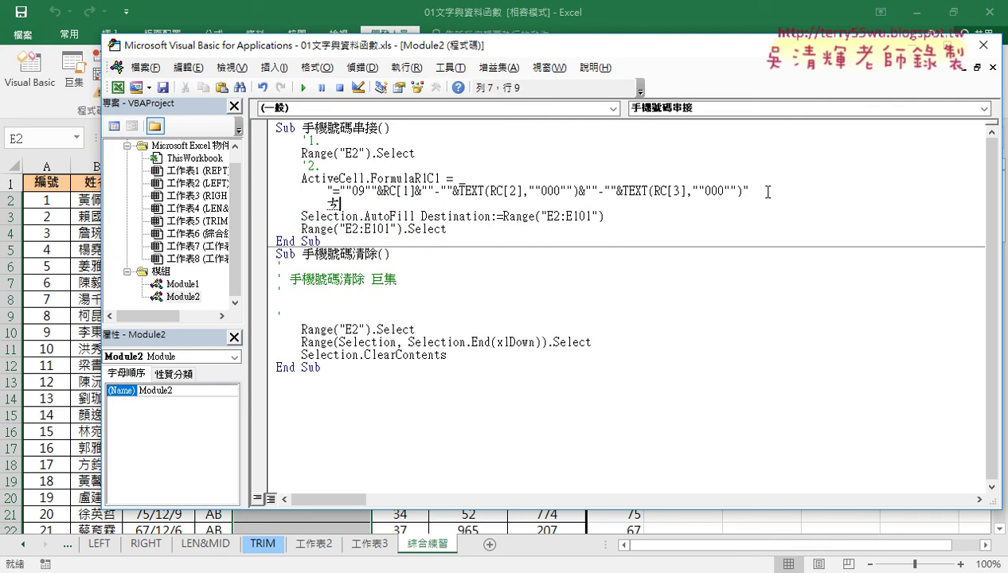
{"action": "key", "text": "BackSpace"}
{"action": "type", "text": "ㄘ"}
{"action": "key", "text": "BackSpace"}
{"action": "type", "text": "'"}
{"action": "type", "text": "3."}
{"action": "left_click", "coordinate": [323, 141]}
{"action": "left_click", "coordinate": [351, 203]}
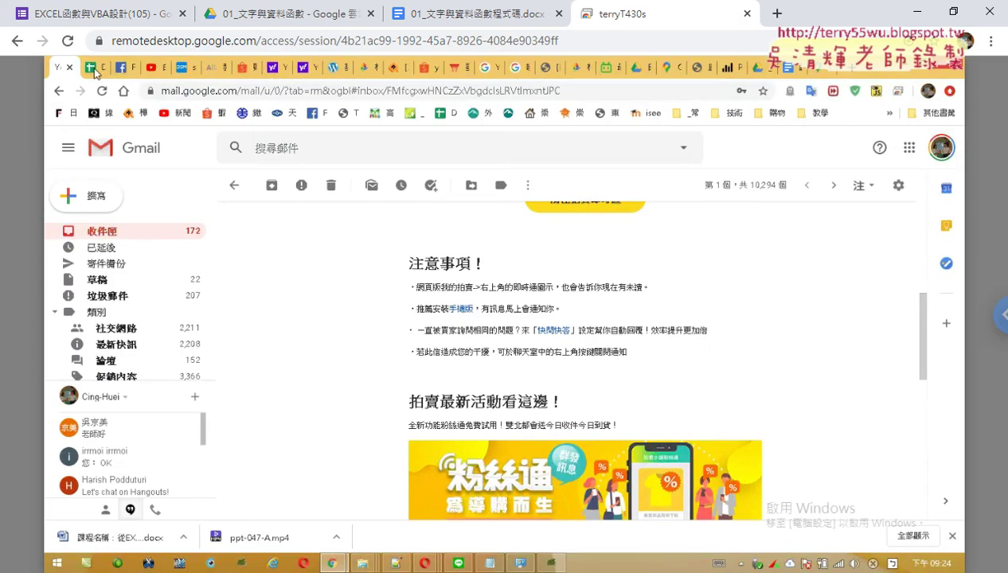
- In the Google Docs code notes, select the commented 手機號碼串接 macro
{"action": "left_click", "coordinate": [102, 9]}
{"action": "left_click", "coordinate": [294, 14]}
{"action": "left_click", "coordinate": [443, 15]}
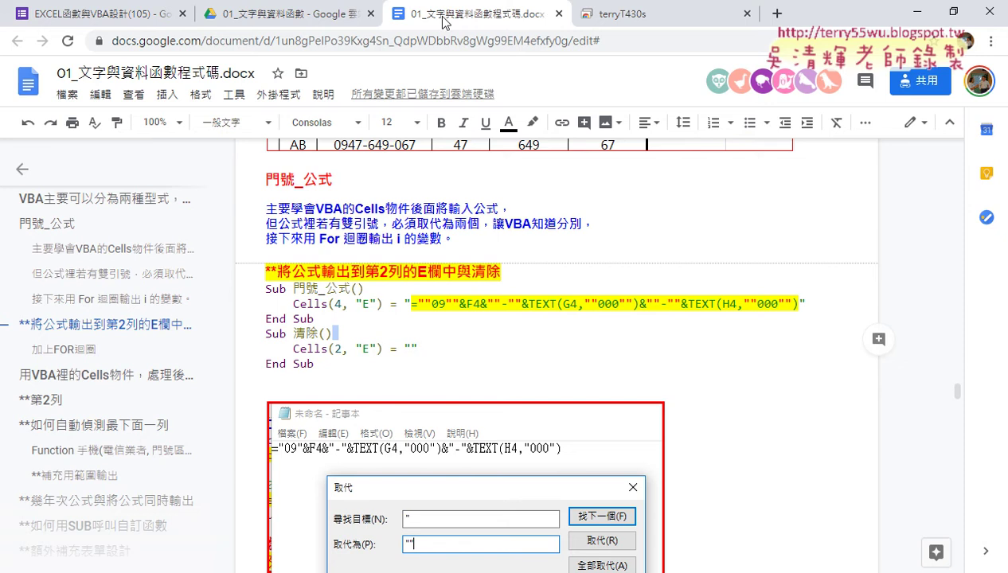
{"action": "scroll", "coordinate": [379, 293], "scroll_direction": "up", "scroll_amount": 10}
{"action": "scroll", "coordinate": [438, 294], "scroll_direction": "up", "scroll_amount": 10}
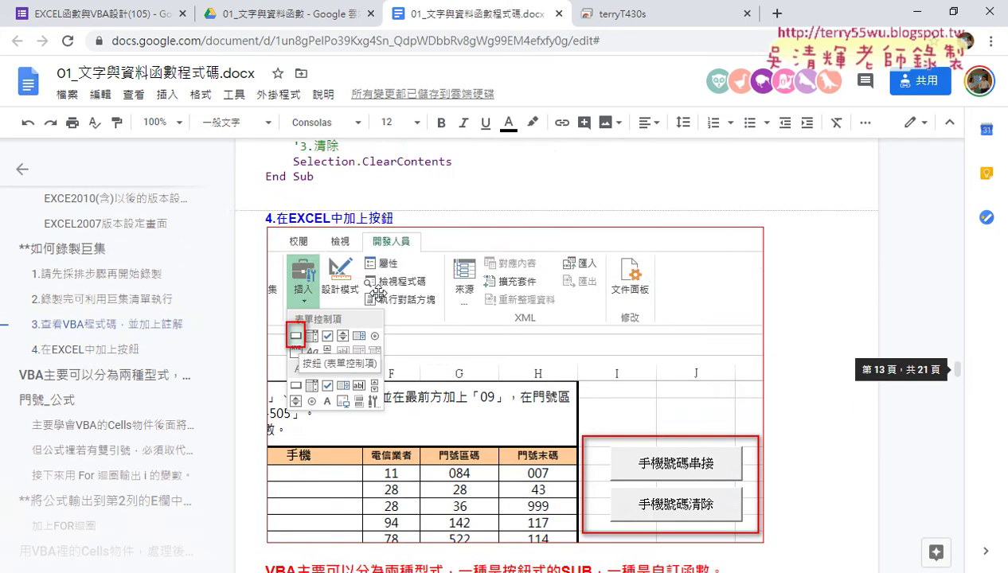
{"action": "scroll", "coordinate": [494, 294], "scroll_direction": "up", "scroll_amount": 10}
{"action": "scroll", "coordinate": [553, 294], "scroll_direction": "up", "scroll_amount": 1}
{"action": "scroll", "coordinate": [553, 295], "scroll_direction": "down", "scroll_amount": 1}
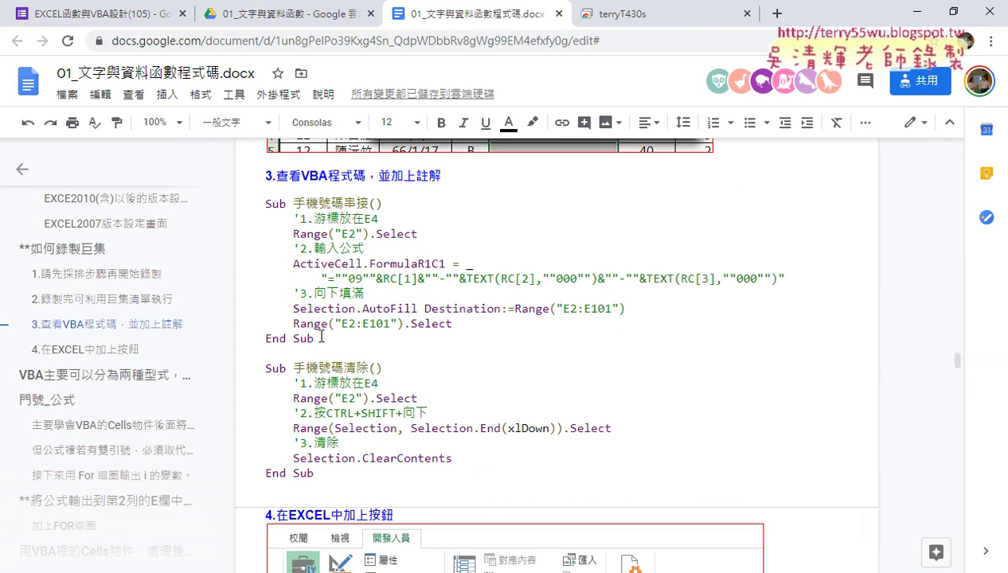
{"action": "left_click_drag", "start_coordinate": [315, 339], "coordinate": [263, 201]}
{"action": "key", "text": "ctrl+c"}
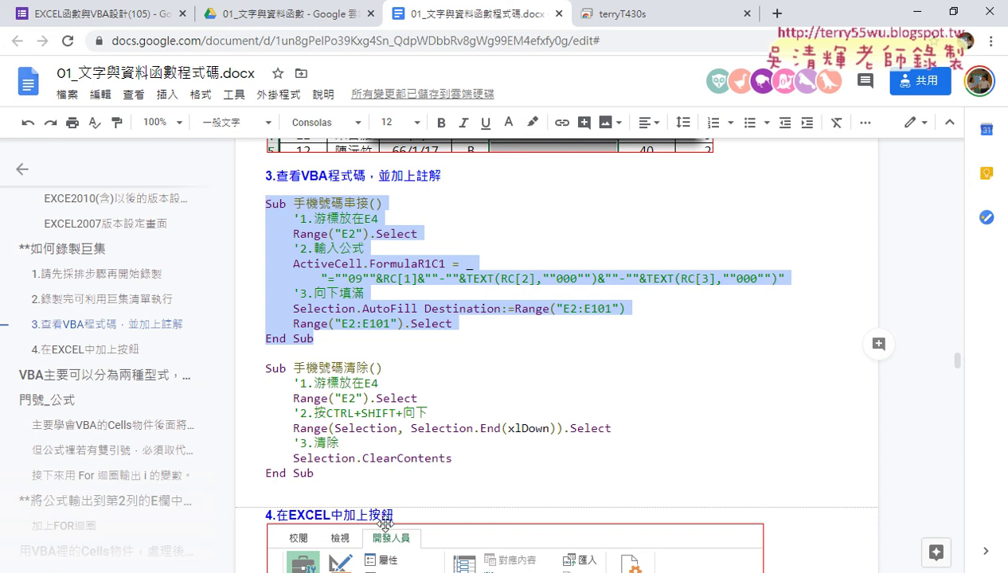
- Return to the VBA editor and select the uncommented 手機號碼串接 code
{"action": "left_click", "coordinate": [328, 572]}
{"action": "left_click", "coordinate": [413, 510]}
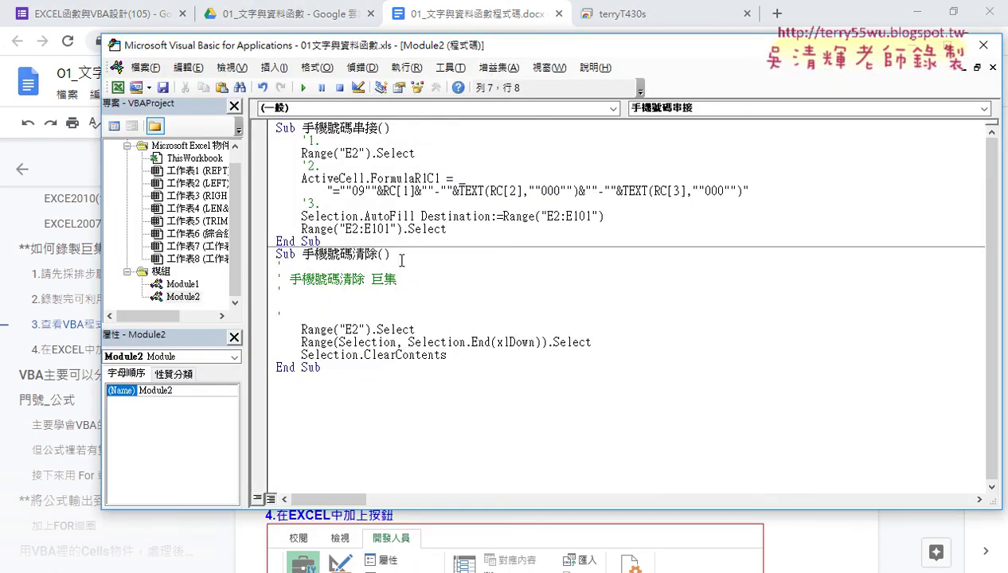
{"action": "left_click_drag", "start_coordinate": [371, 243], "coordinate": [240, 100]}
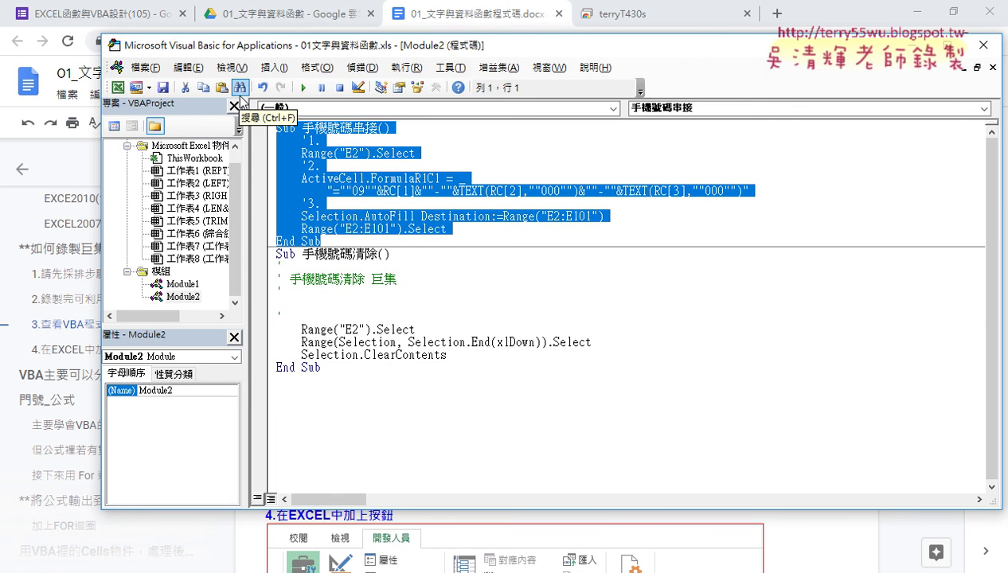
- Paste the commented 手機號碼串接 over the old code, then copy the commented 手機號碼清除 from the notes
{"action": "key", "text": "ctrl+v"}
{"action": "left_click_drag", "start_coordinate": [383, 141], "coordinate": [275, 141]}
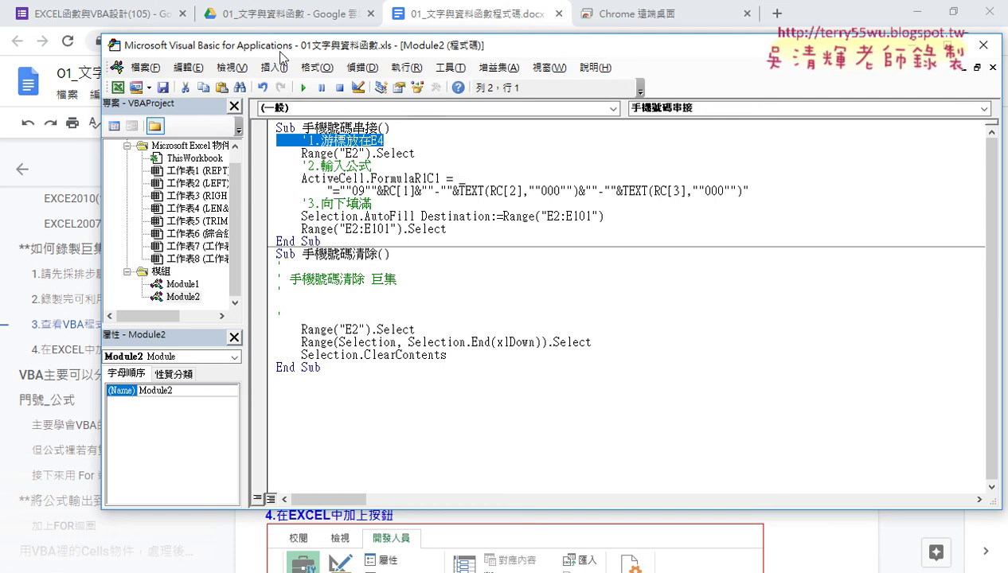
{"action": "left_click", "coordinate": [422, 18]}
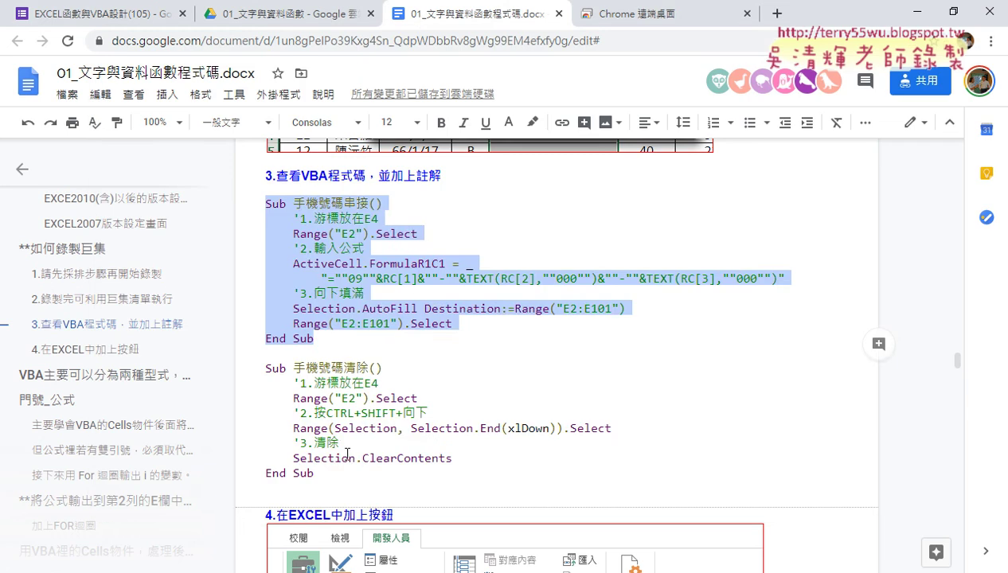
{"action": "left_click_drag", "start_coordinate": [322, 471], "coordinate": [269, 374]}
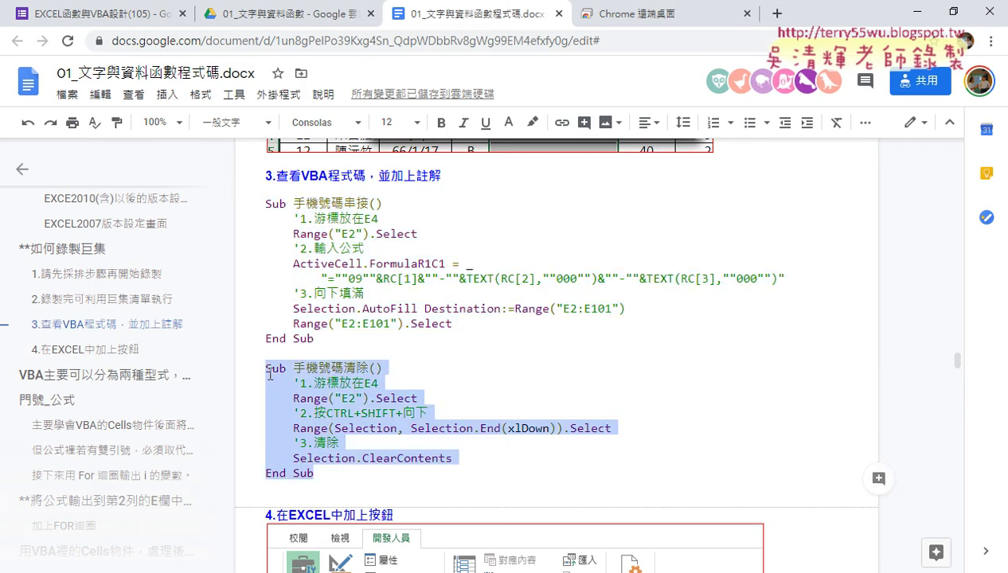
{"action": "key", "text": "ctrl+c"}
- Paste the commented 手機號碼清除 over its old code in Module2 and widen the project pane
{"action": "left_click", "coordinate": [398, 526]}
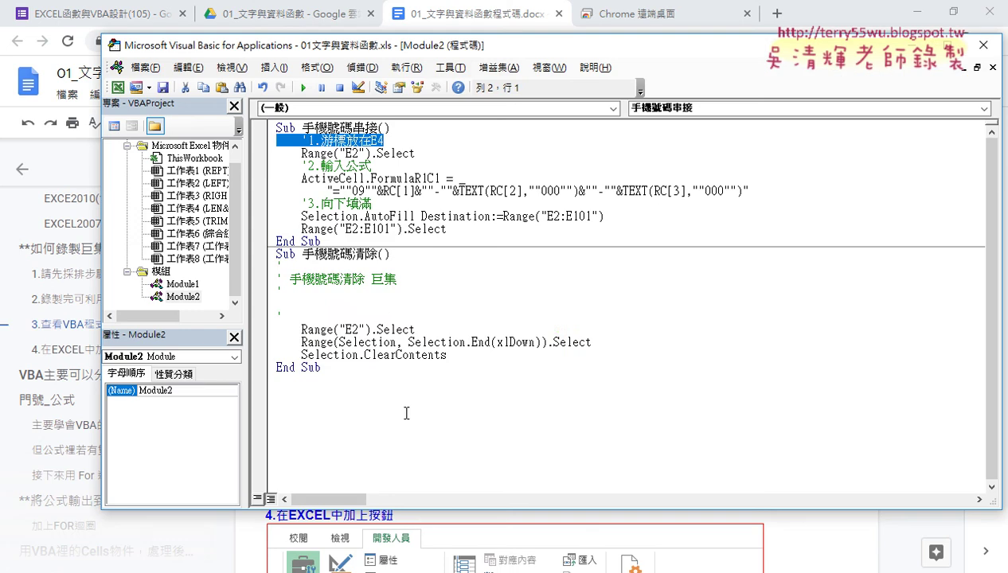
{"action": "left_click_drag", "start_coordinate": [321, 367], "coordinate": [267, 259]}
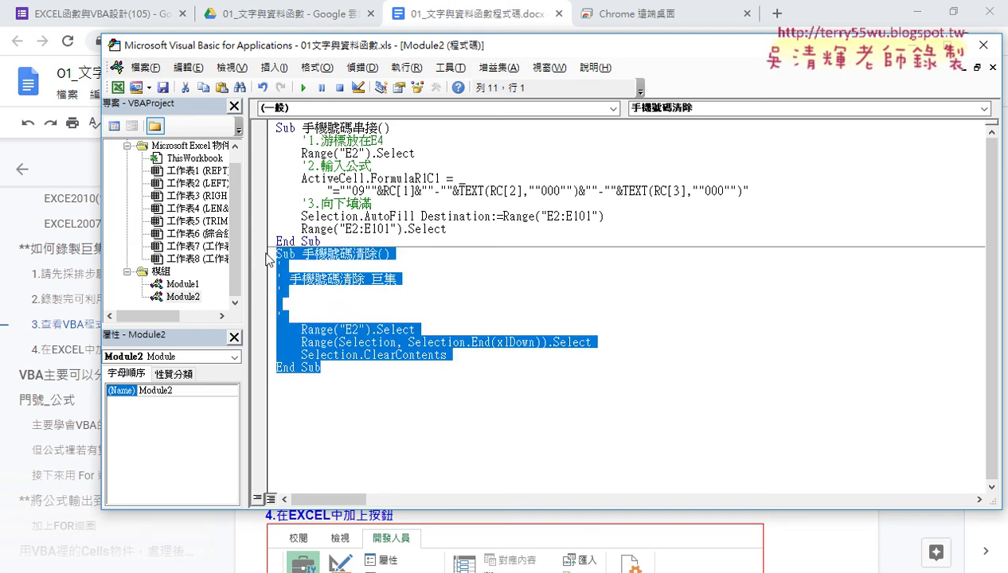
{"action": "key", "text": "ctrl+v"}
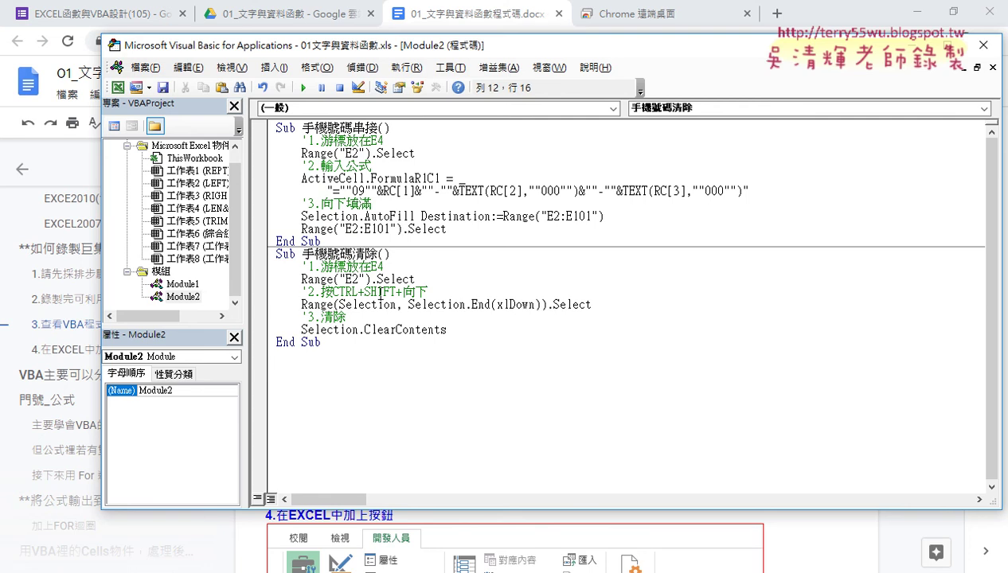
{"action": "left_click", "coordinate": [356, 317]}
{"action": "left_click_drag", "start_coordinate": [245, 293], "coordinate": [301, 293]}
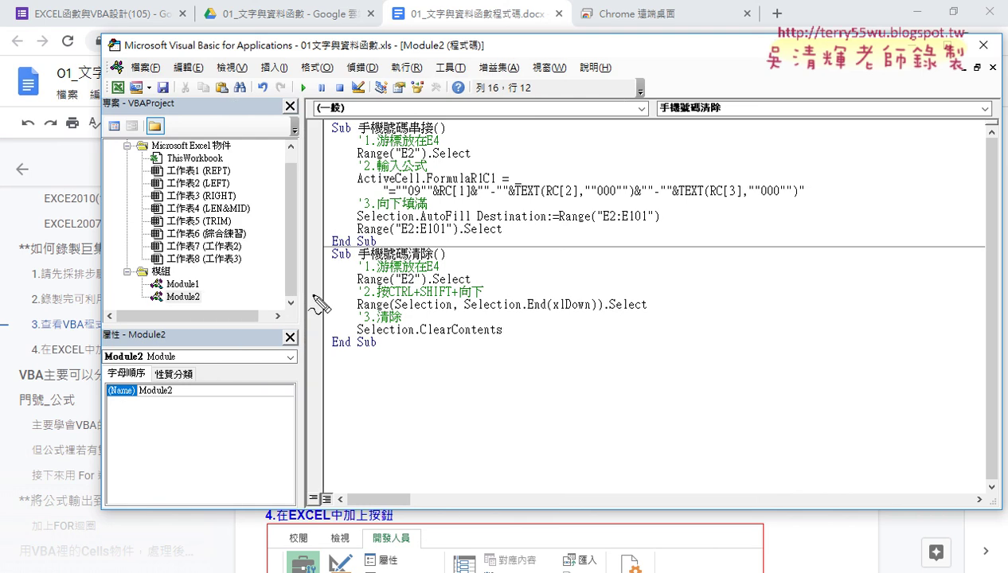
- Open Module2's code in the VBA editor and minimize the browser to reveal the 綜合練習 sheet
{"action": "left_click_drag", "start_coordinate": [204, 309], "coordinate": [205, 309]}
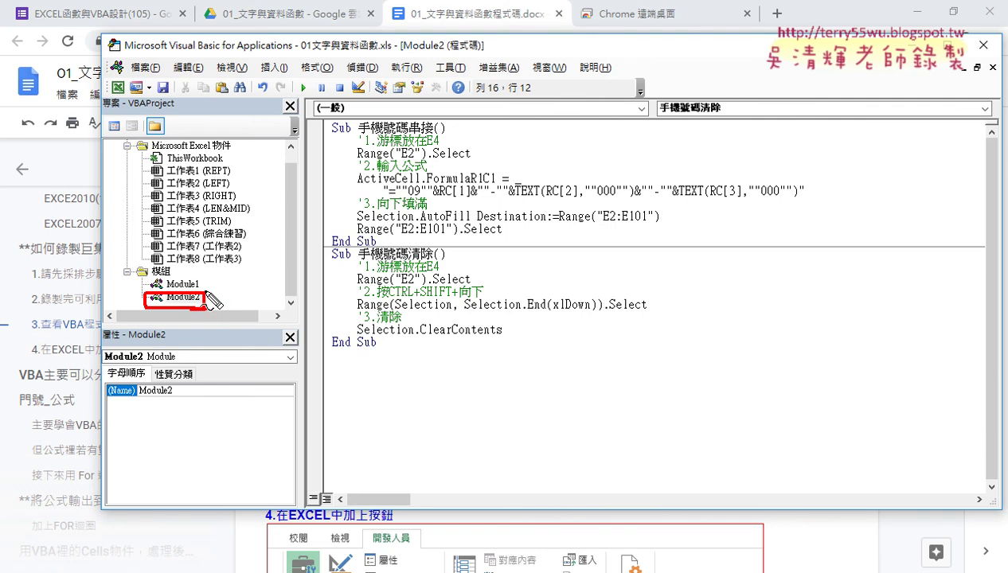
{"action": "key", "text": "Escape"}
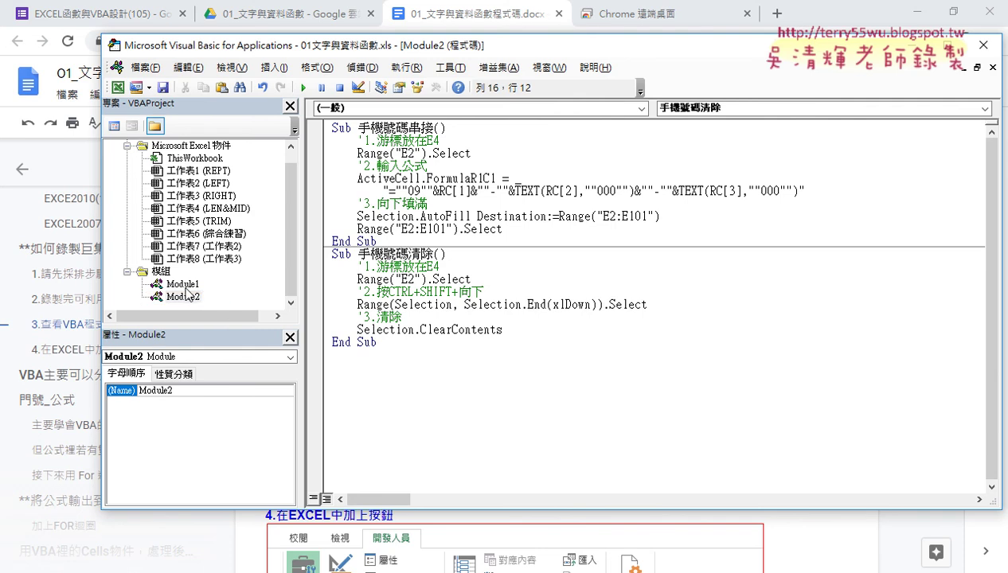
{"action": "left_click", "coordinate": [184, 285]}
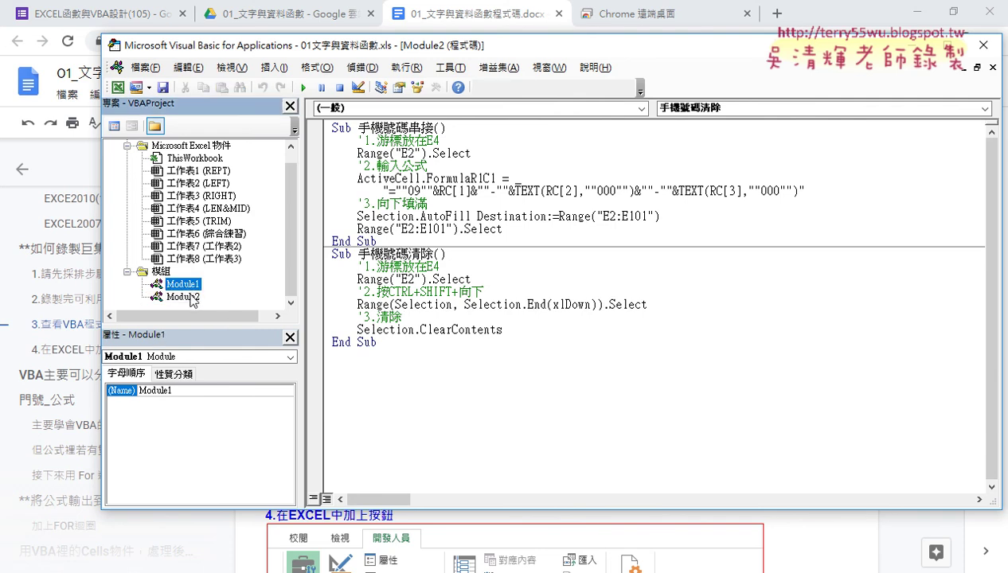
{"action": "left_click", "coordinate": [191, 299]}
{"action": "double_click", "coordinate": [191, 299]}
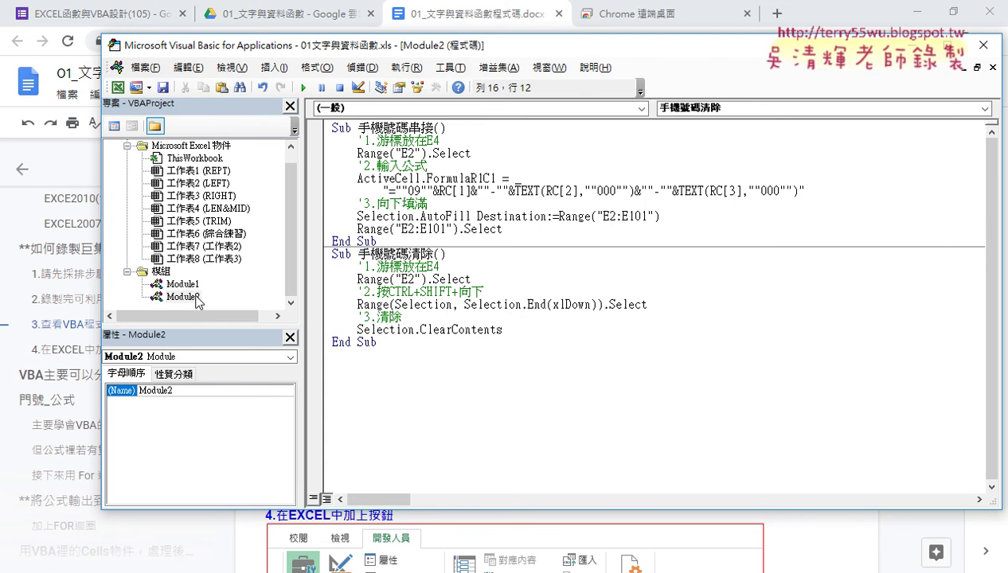
{"action": "left_click", "coordinate": [907, 13]}
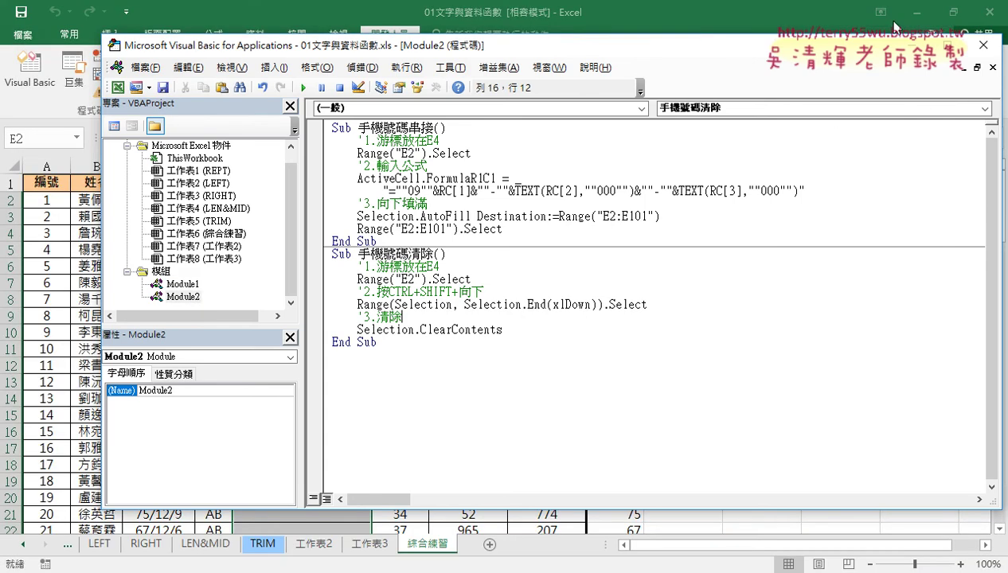
- Close the VBA editor, reopen the 手機號碼串接 macro's code from Macros, then close the editor again
{"action": "left_click", "coordinate": [984, 47]}
{"action": "left_click", "coordinate": [703, 328]}
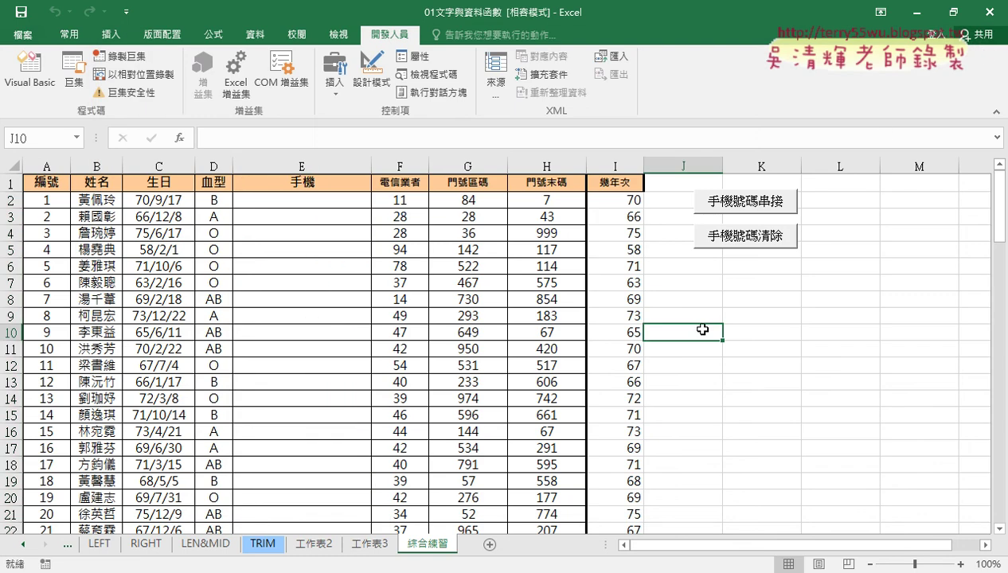
{"action": "left_click", "coordinate": [73, 73]}
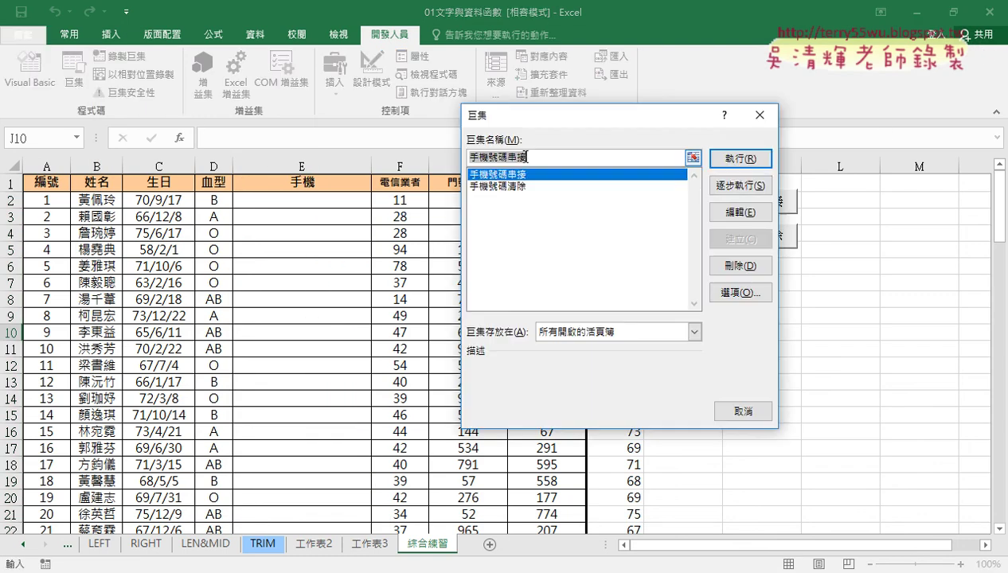
{"action": "left_click", "coordinate": [740, 213]}
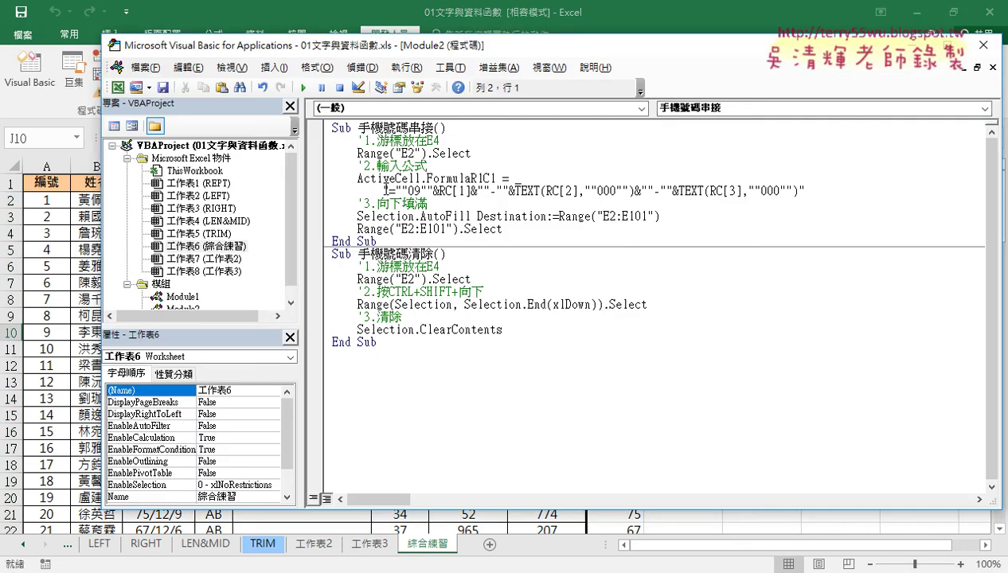
{"action": "left_click", "coordinate": [983, 46]}
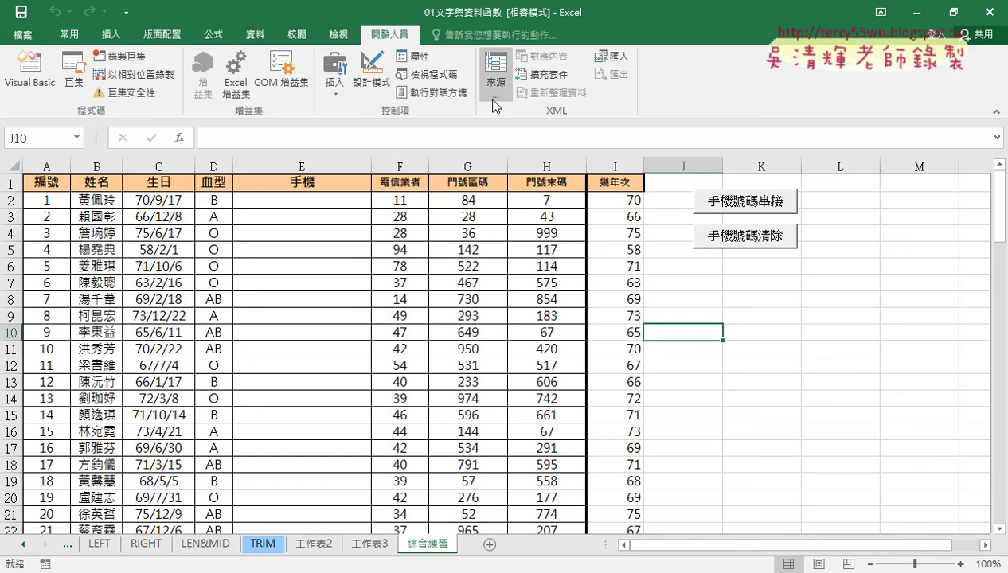
- Launch the Visual Basic editor, widen the project tree, and close the Module1 and Module2 code windows
{"action": "left_click", "coordinate": [30, 80]}
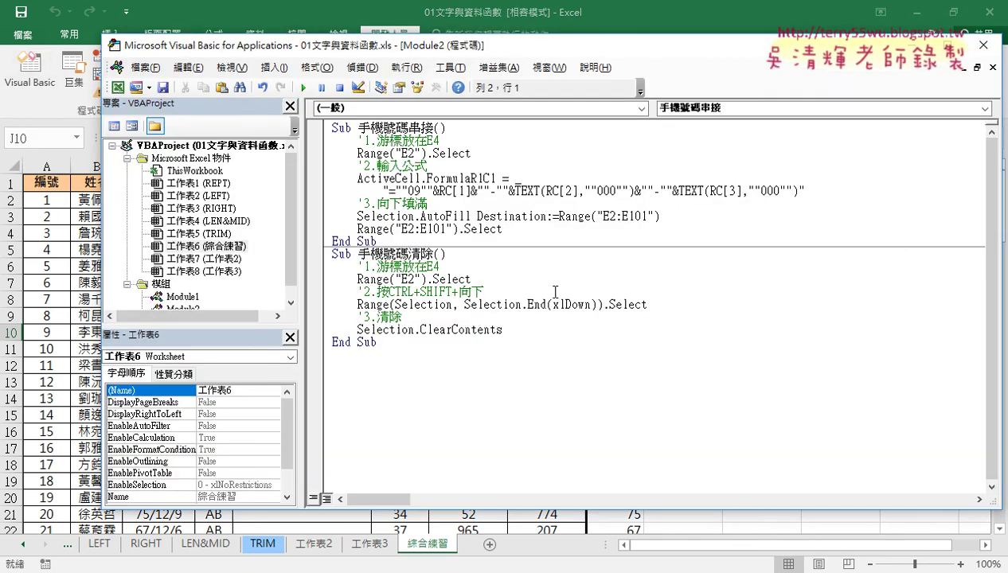
{"action": "left_click", "coordinate": [993, 68]}
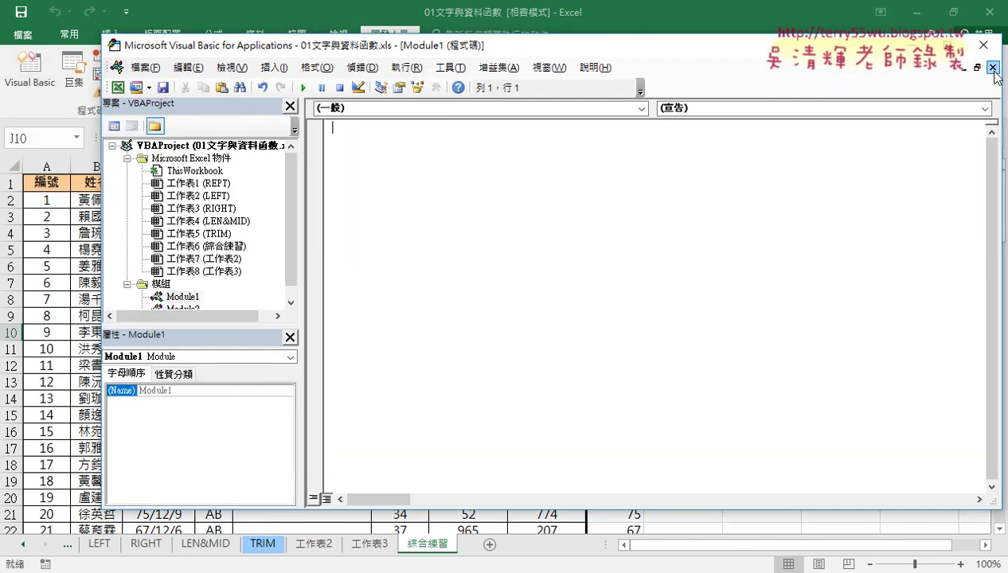
{"action": "left_click_drag", "start_coordinate": [215, 328], "coordinate": [215, 369]}
{"action": "double_click", "coordinate": [185, 310]}
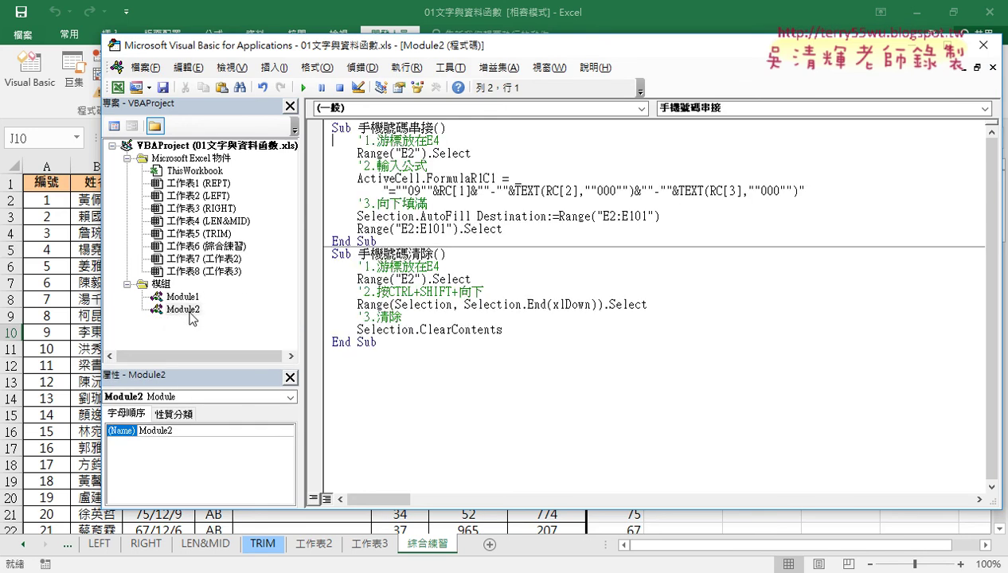
{"action": "left_click", "coordinate": [993, 67]}
{"action": "left_click", "coordinate": [993, 67]}
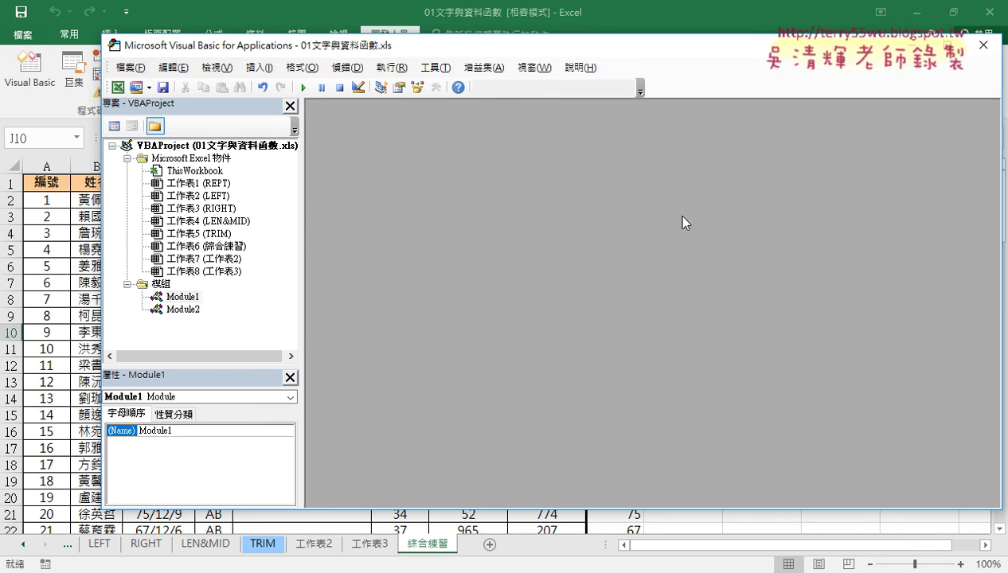
- Reopen Module2 and review its 2.輸入公式 and 3.向下填滿 step comments
{"action": "double_click", "coordinate": [182, 310]}
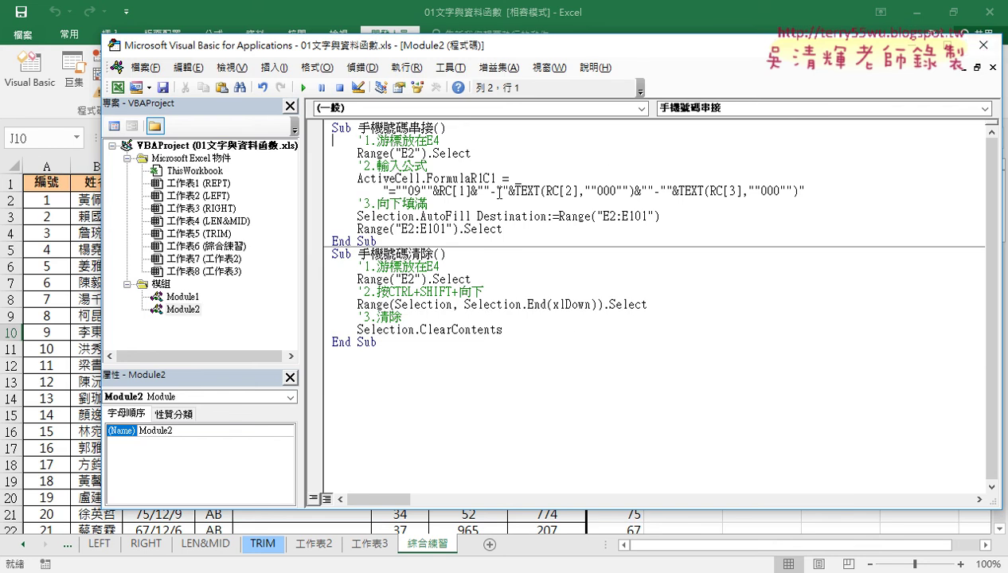
{"action": "left_click_drag", "start_coordinate": [426, 203], "coordinate": [330, 204]}
{"action": "mouse_move", "coordinate": [427, 165]}
{"action": "left_mouse_down"}
{"action": "mouse_move", "coordinate": [328, 164]}
{"action": "mouse_move", "coordinate": [358, 165]}
{"action": "left_mouse_up"}
{"action": "left_click", "coordinate": [367, 164]}
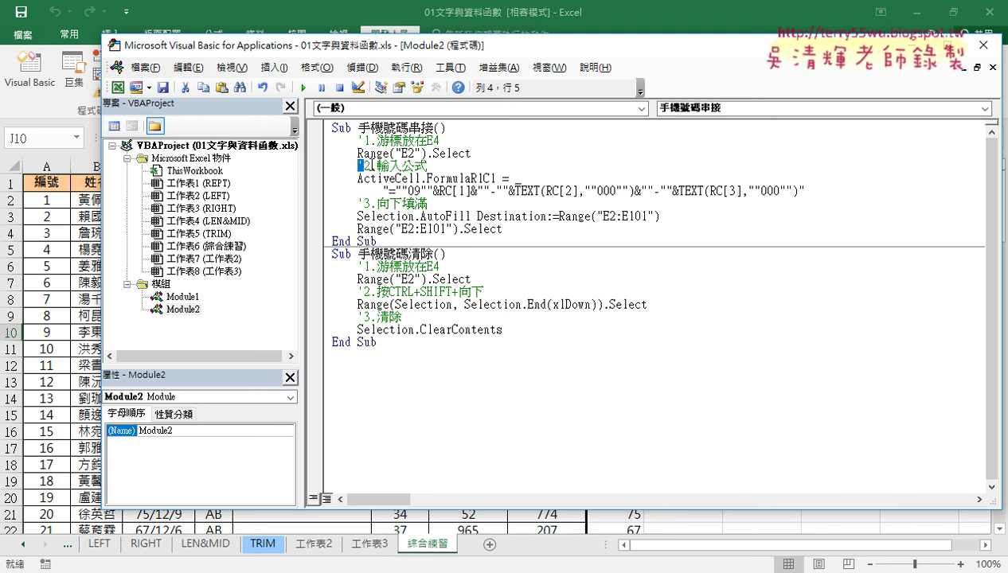